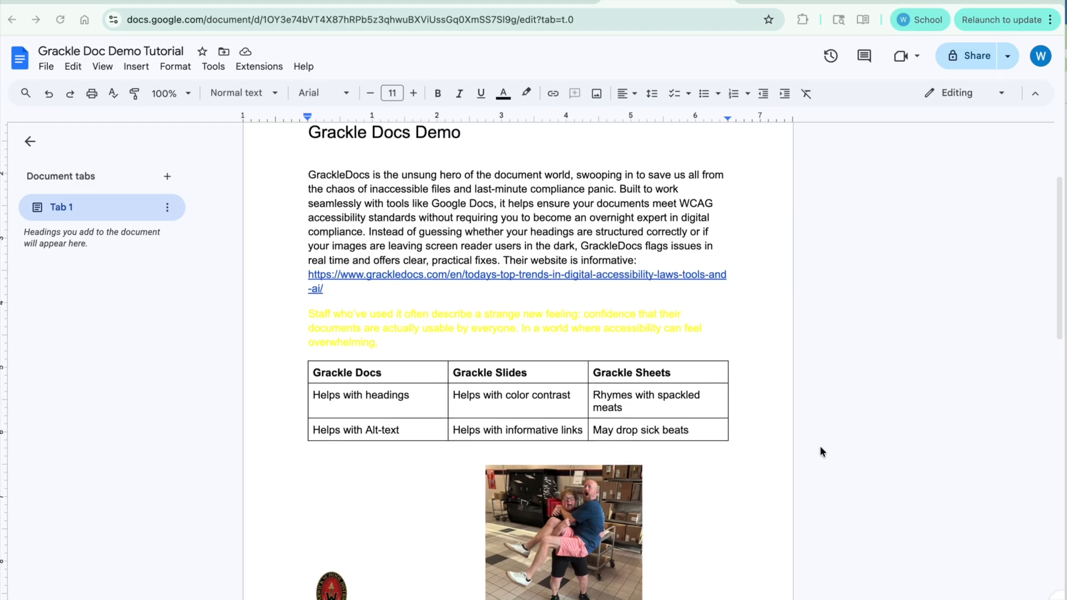
pyautogui.scroll(-2, 820, 449)
pyautogui.scroll(2, 820, 447)
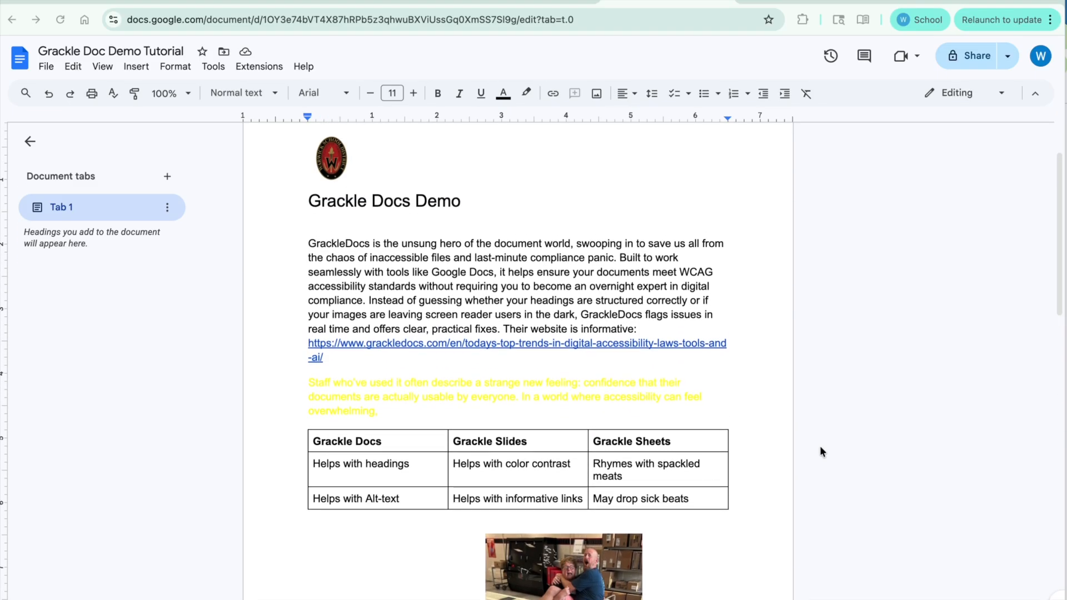
pyautogui.scroll(1, 820, 447)
pyautogui.scroll(1, 820, 451)
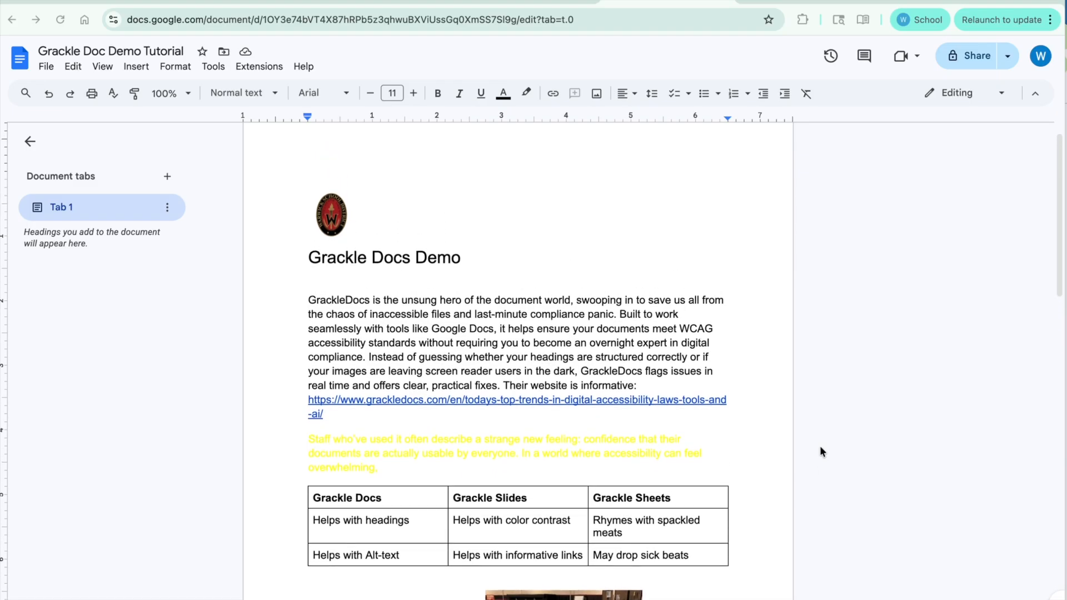
pyautogui.scroll(-1, 823, 452)
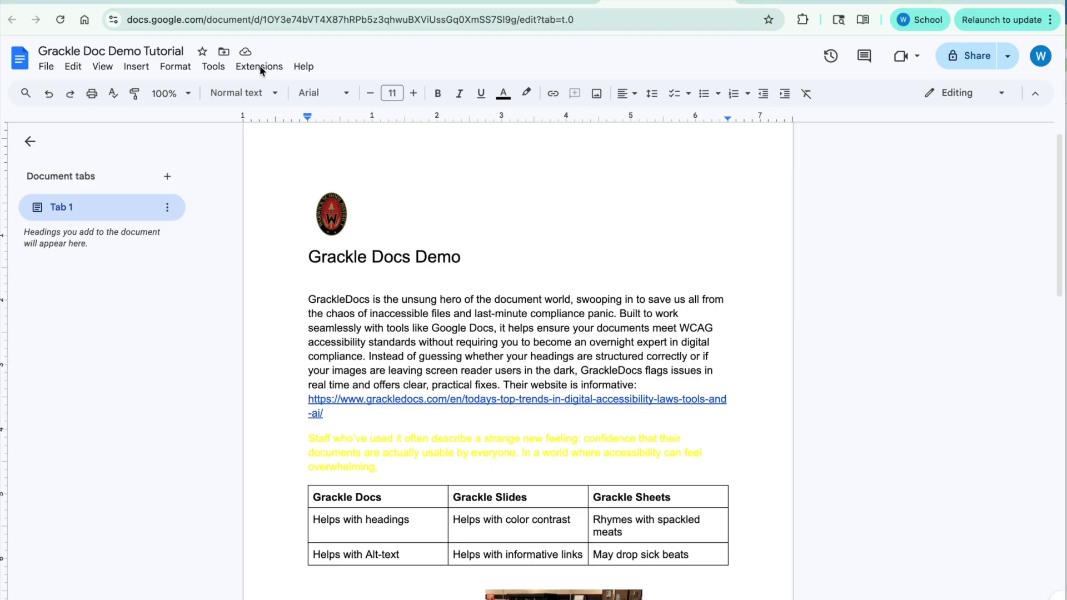
# Launch the Grackle Docs add-on to run its accessibility check on the document
pyautogui.click(156, 84)
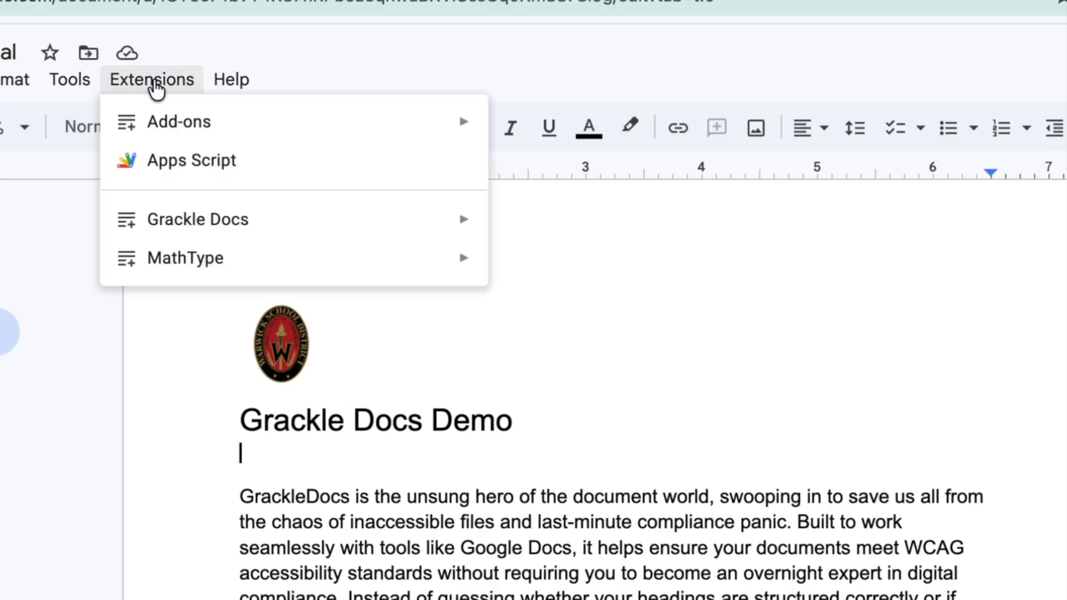
pyautogui.moveTo(311, 233)
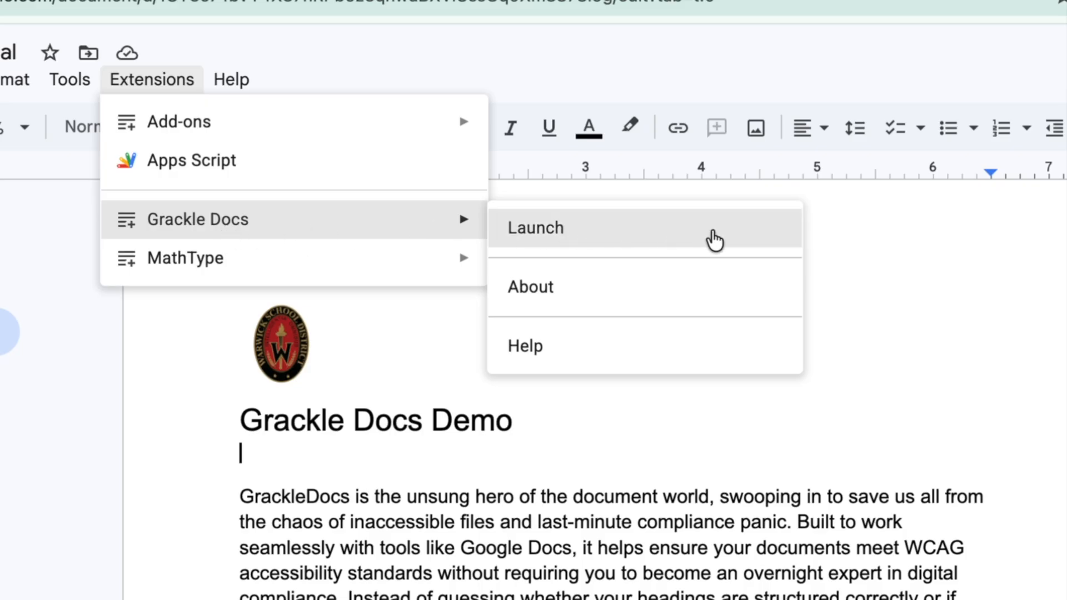
pyautogui.click(714, 240)
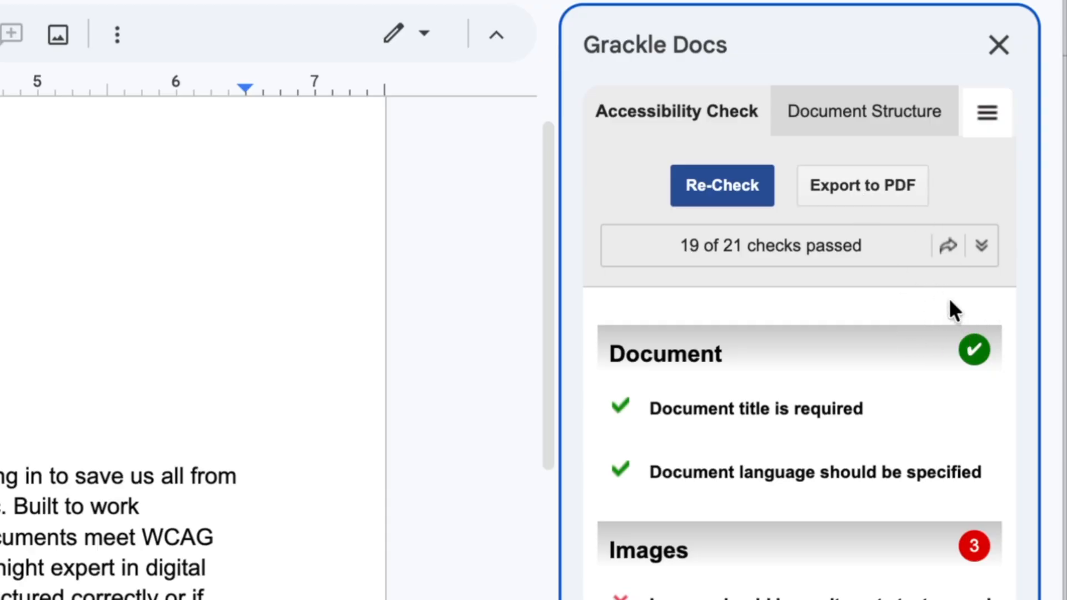
# Review the accessibility check results, especially the untagged images listed under Images
pyautogui.scroll(-5, 800, 445)
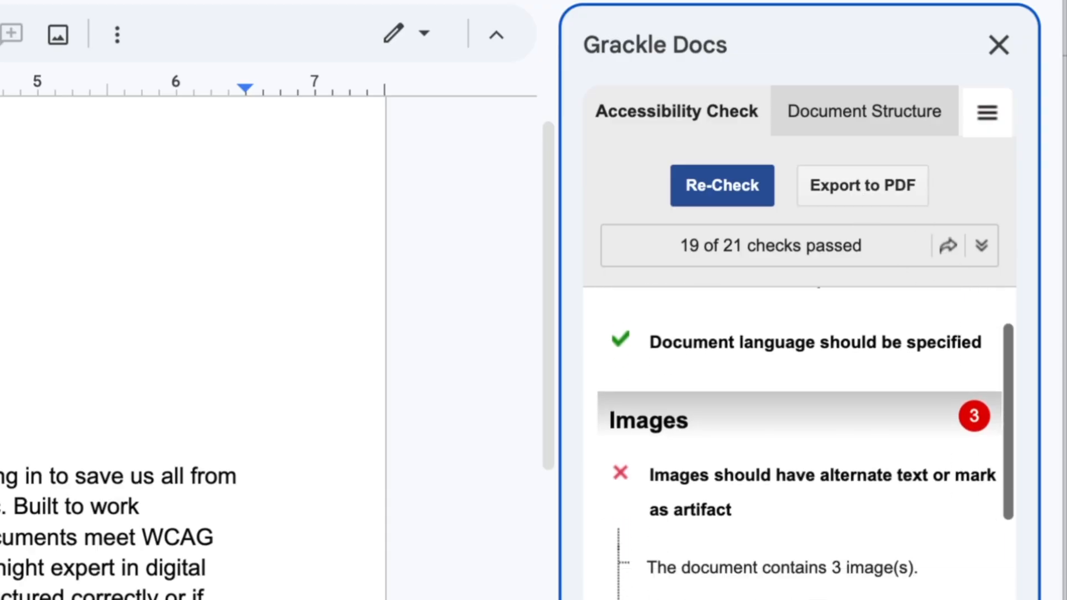
pyautogui.scroll(-6, 800, 433)
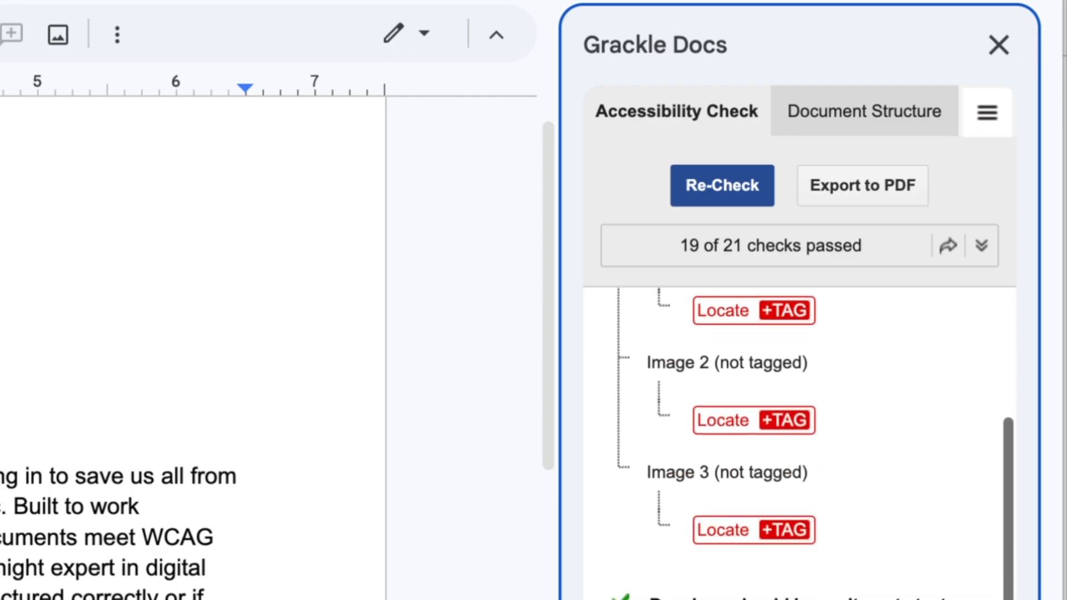
pyautogui.scroll(-4, 800, 439)
pyautogui.scroll(10, 1026, 388)
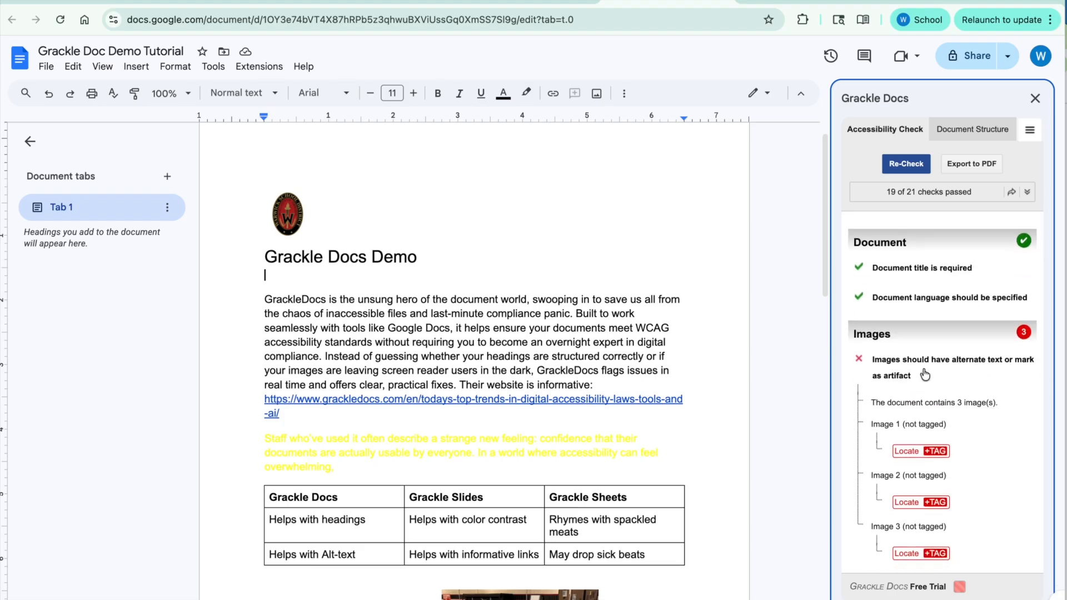
pyautogui.scroll(-1, 992, 389)
pyautogui.scroll(1, 992, 389)
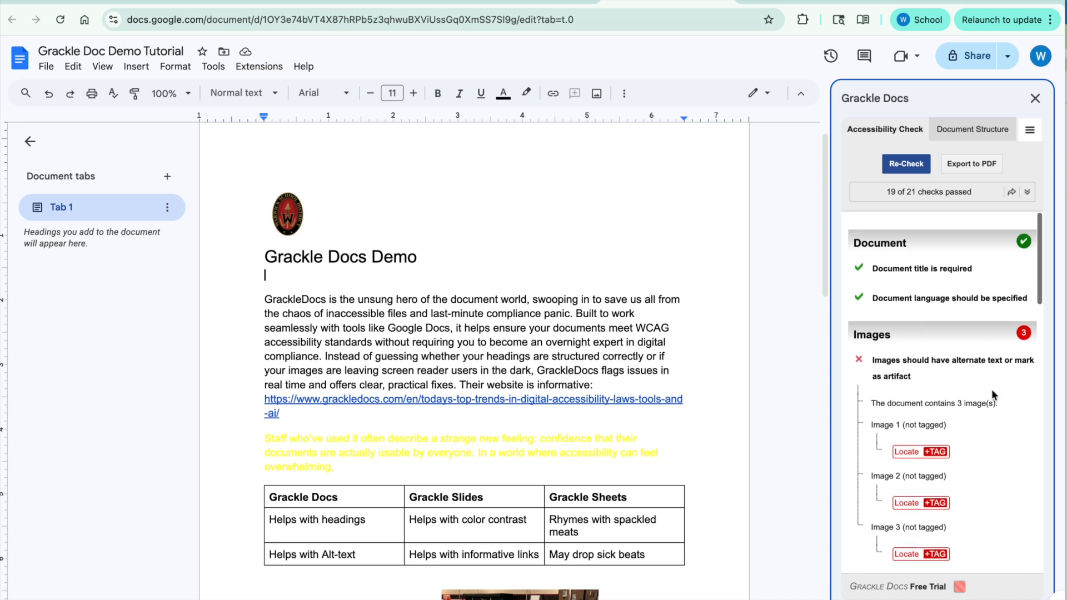
pyautogui.scroll(-2, 991, 389)
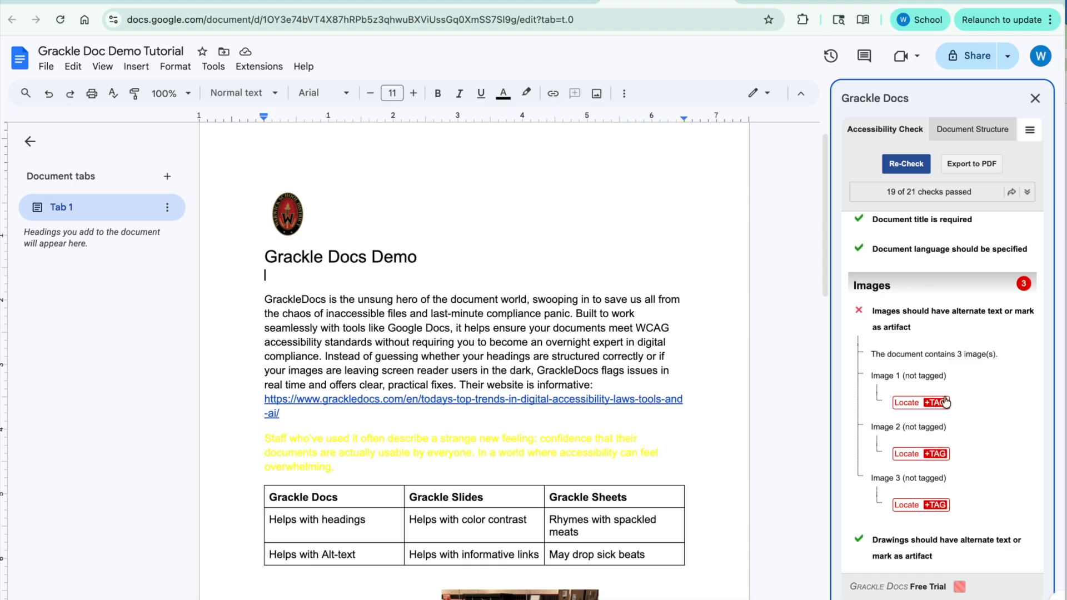
pyautogui.click(277, 217)
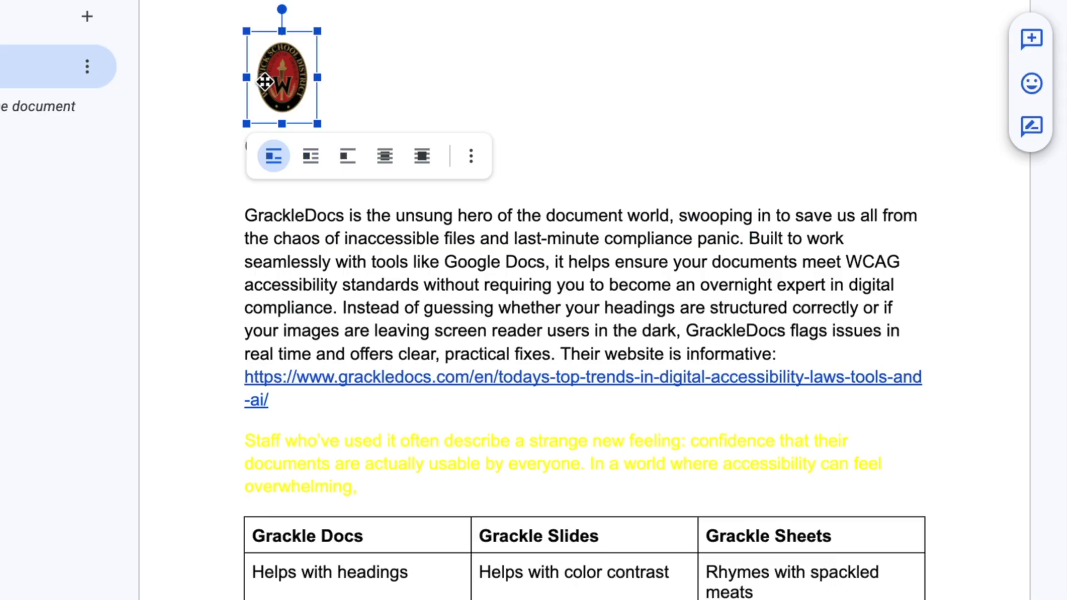
pyautogui.rightClick(265, 82)
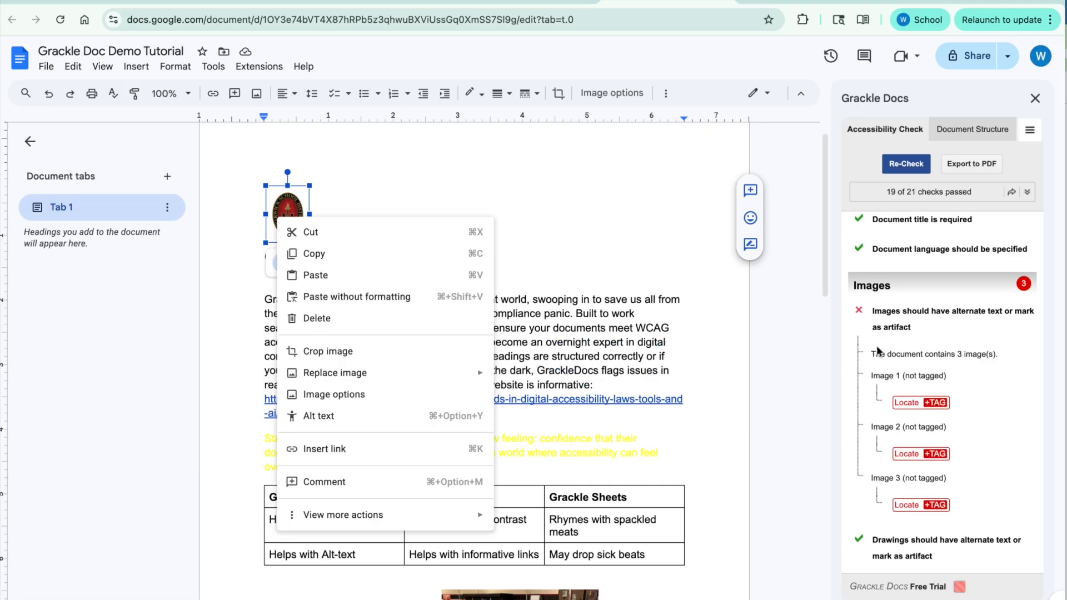
pyautogui.click(998, 411)
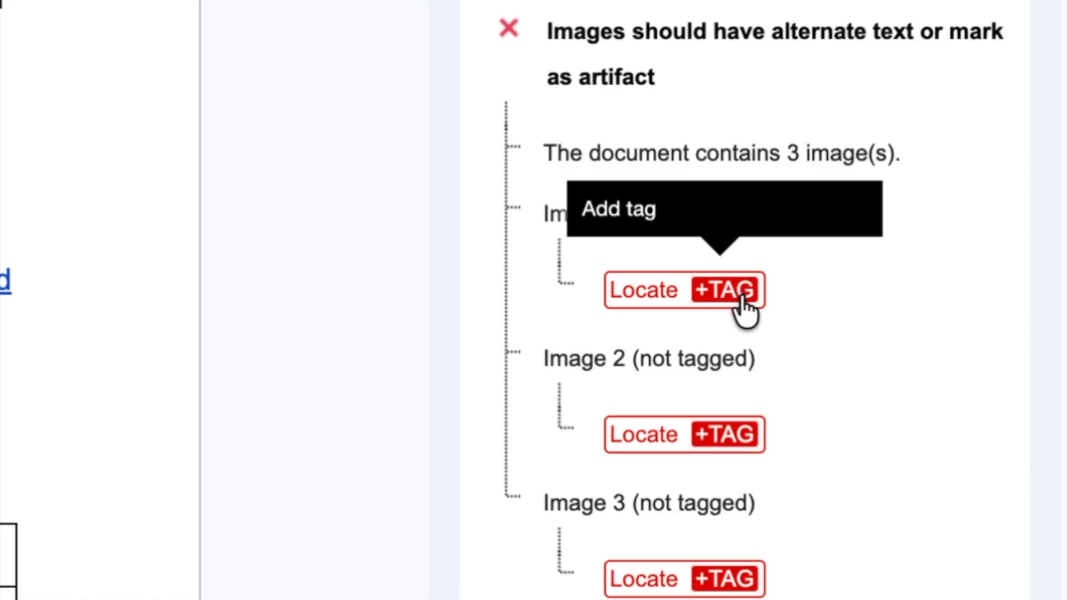
# Tag the first image with alternate text "Warwick School District oval logo with a gold ‘W’ and torch on a red and black background."
pyautogui.click(742, 301)
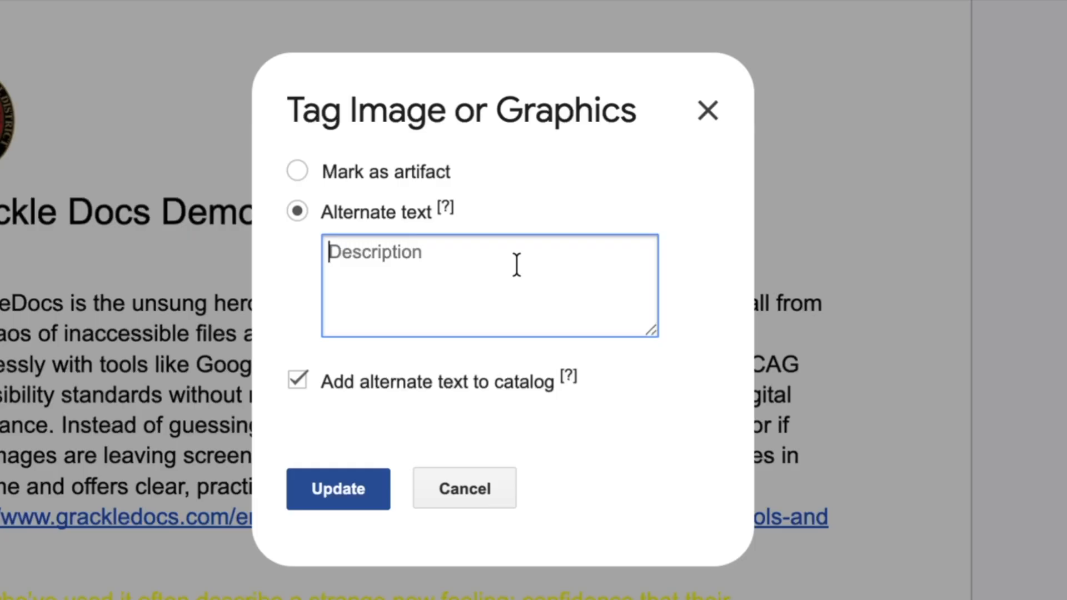
pyautogui.write('Warwick School District oval logo with a gold ‘W’ and torch on a red and black background.')
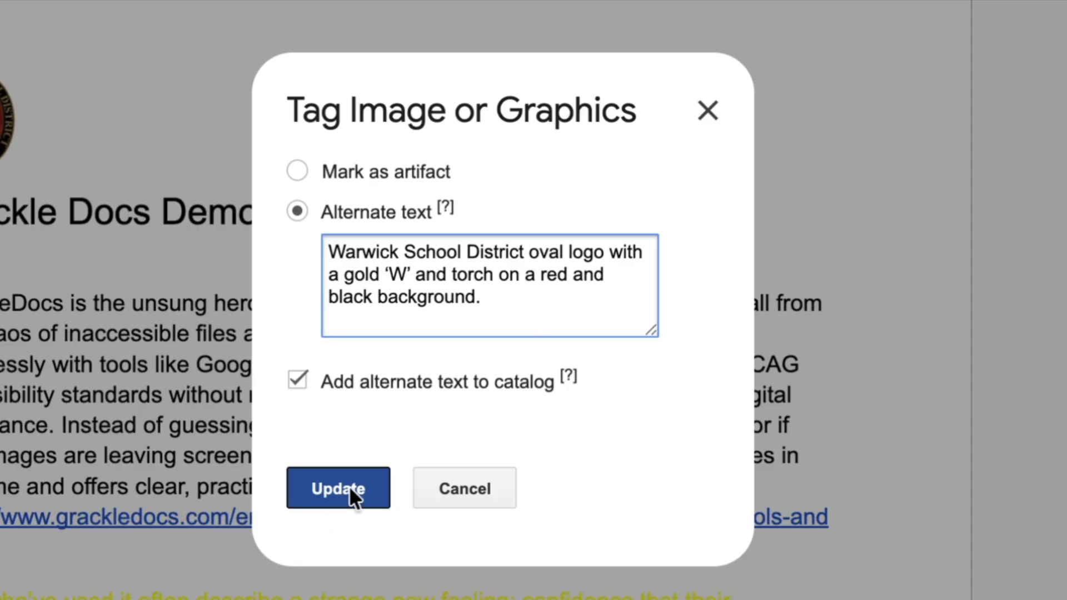
pyautogui.click(365, 489)
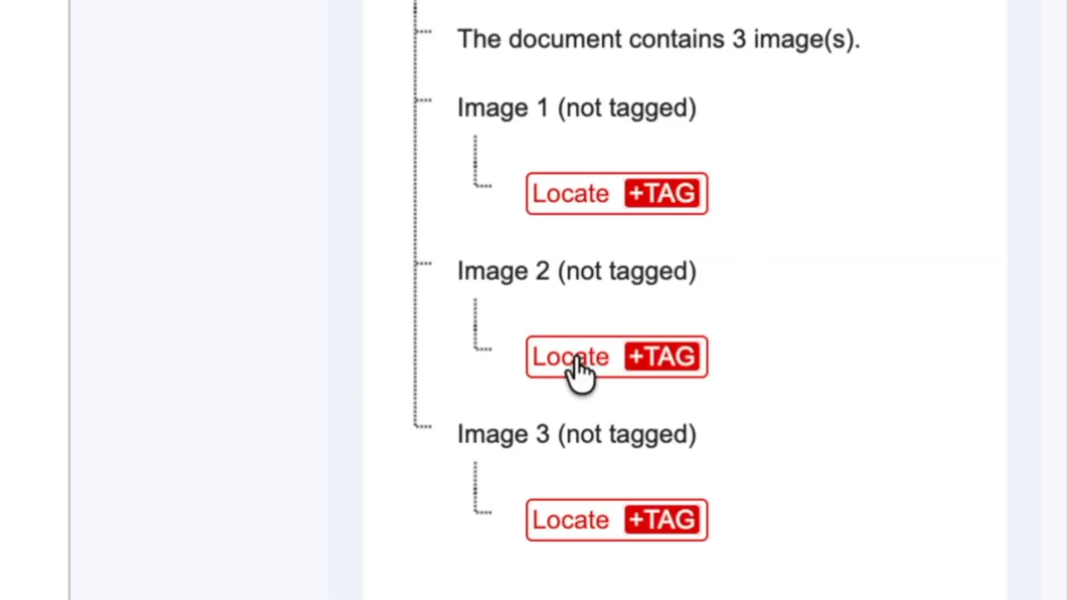
# Locate and tag the second image: "Warwick School District oval logo with a gold ‘W’ and torch on a red and black background."
pyautogui.click(575, 360)
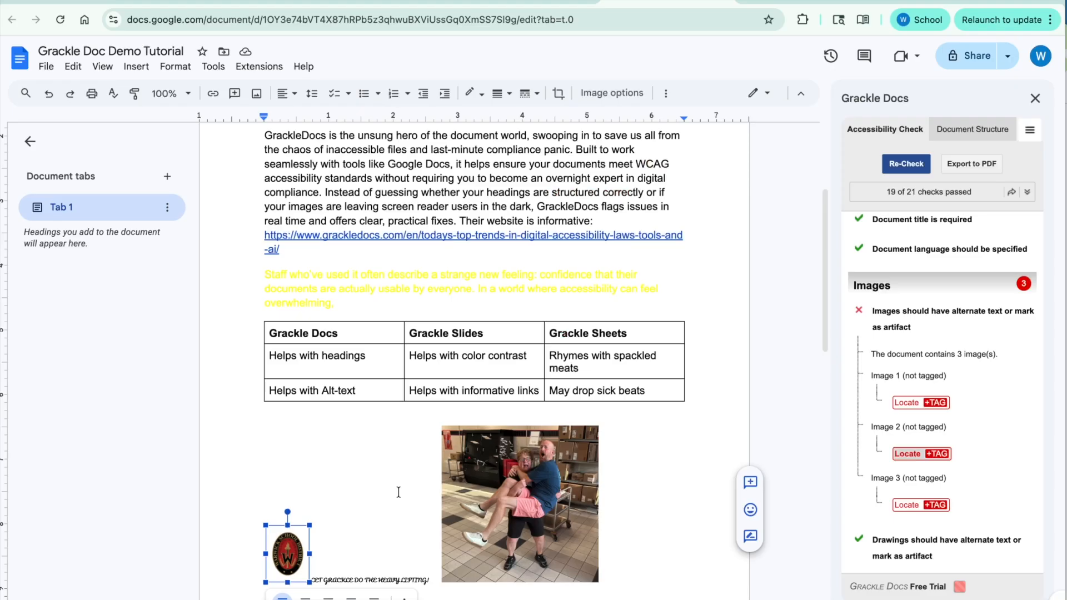
pyautogui.click(938, 459)
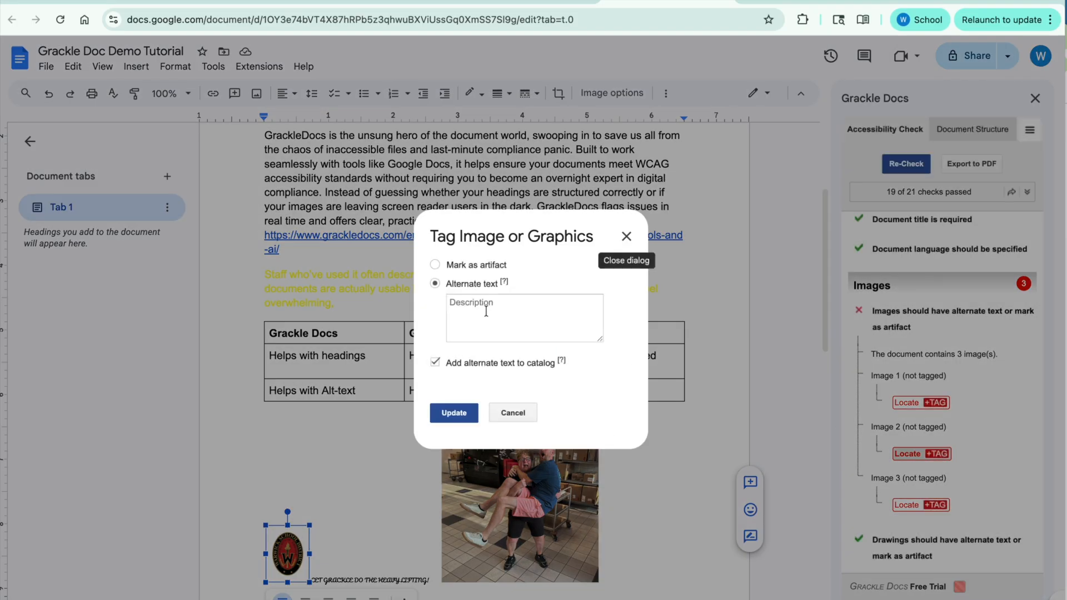
pyautogui.click(486, 311)
pyautogui.write('Warwick School District oval logo with a gold ‘W’ and torch on a red and black background.')
pyautogui.click(459, 422)
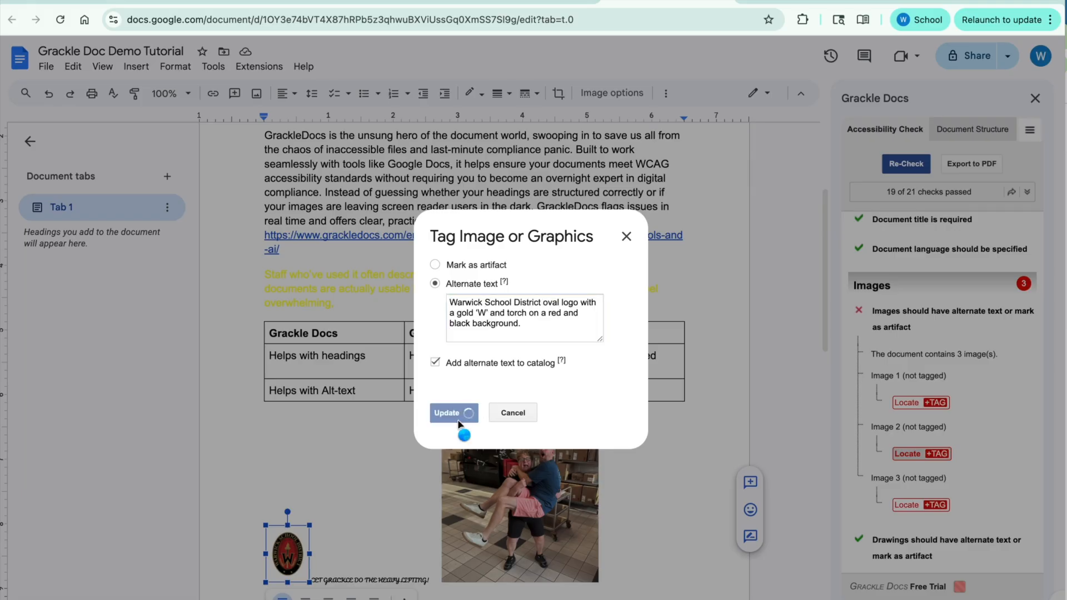
# Locate the third image and tag it with the alternate text "A burly chef holding a man in a blue shirt"
pyautogui.click(904, 506)
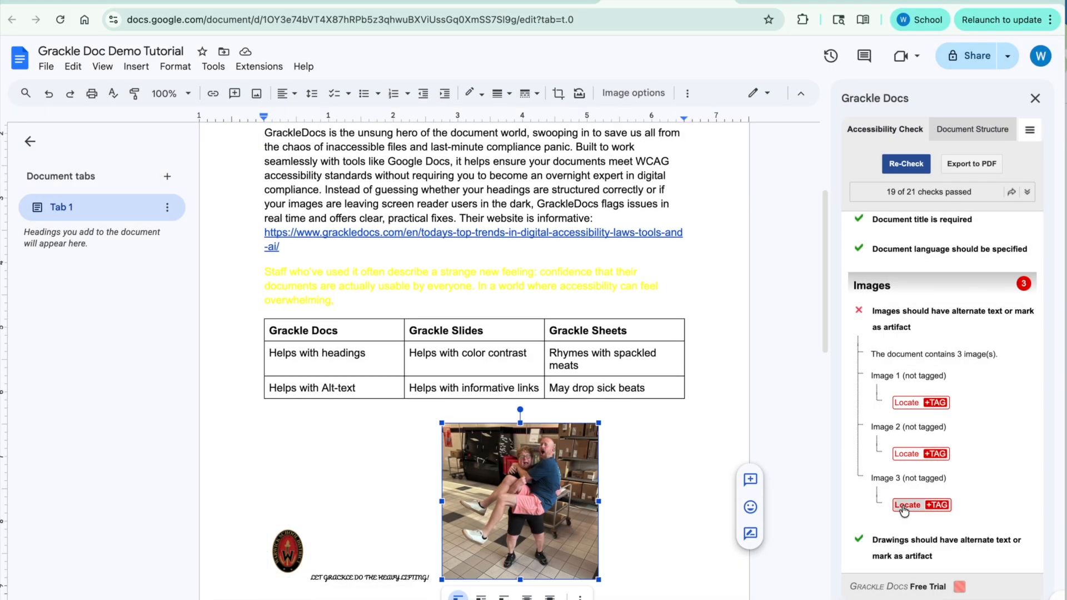
pyautogui.click(944, 504)
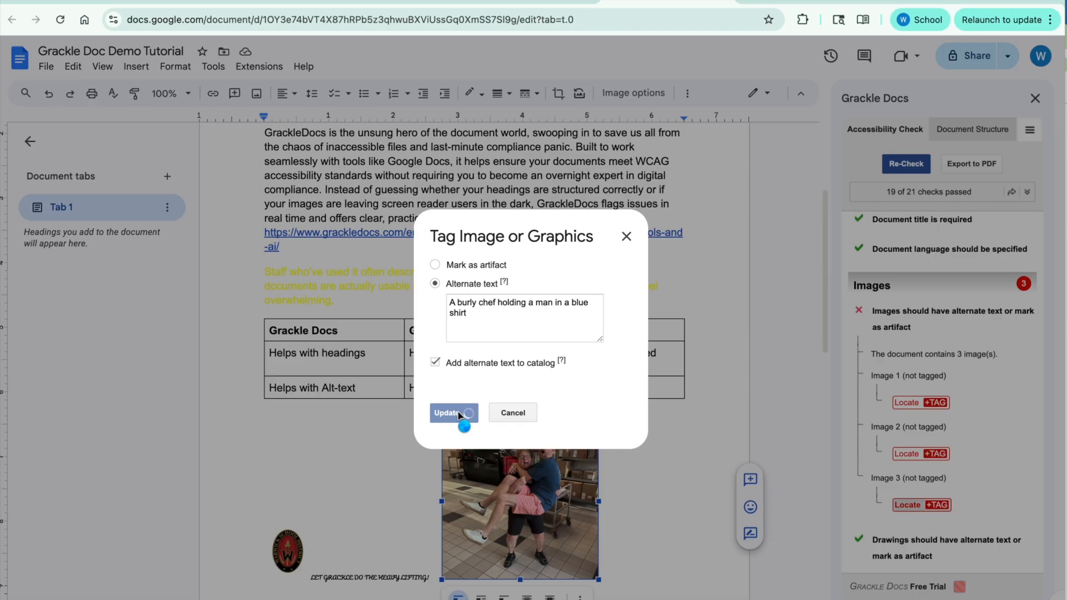
pyautogui.click(367, 516)
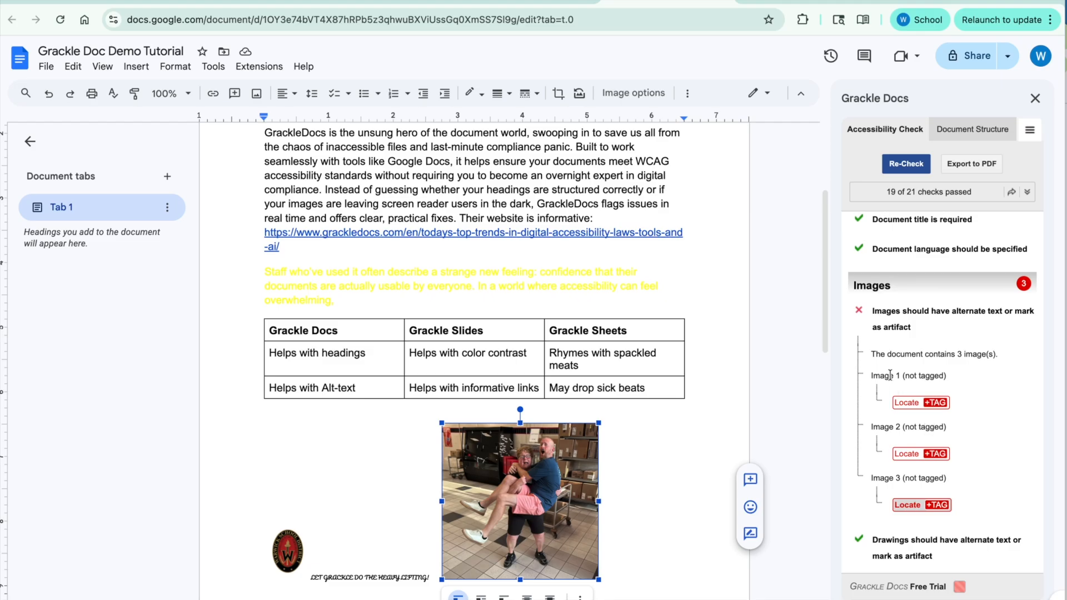
# Re-run the accessibility check and review its Images and Headings results
pyautogui.click(914, 166)
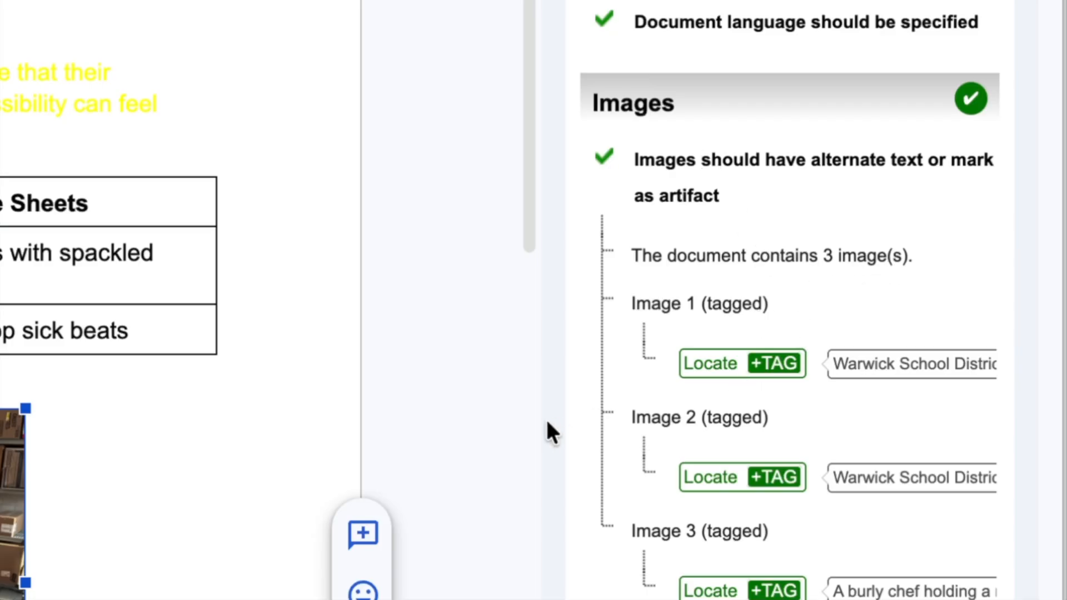
pyautogui.scroll(-3, 769, 421)
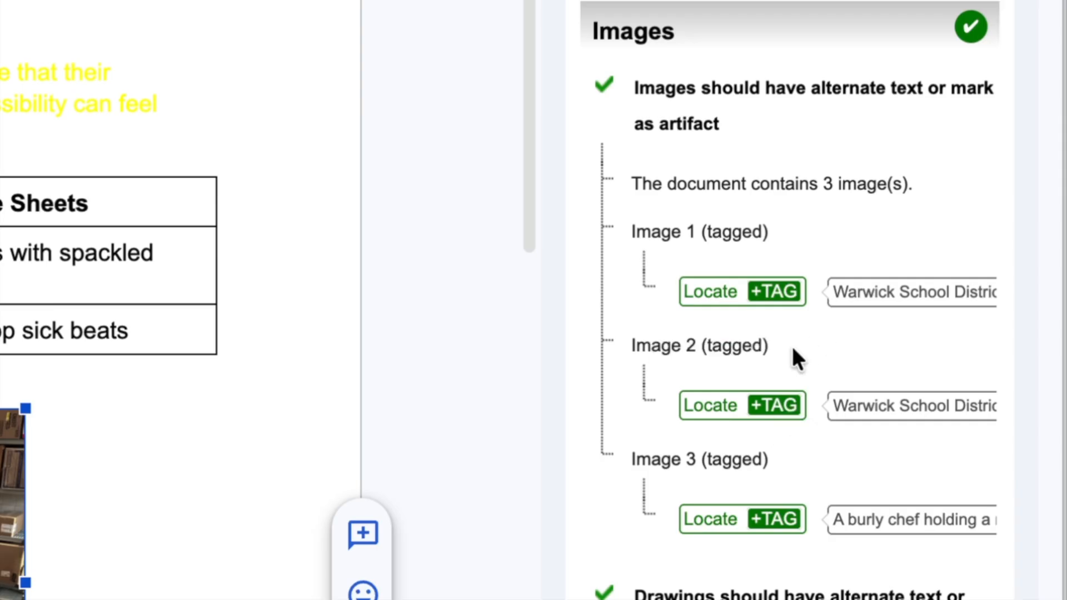
pyautogui.scroll(-3, 795, 358)
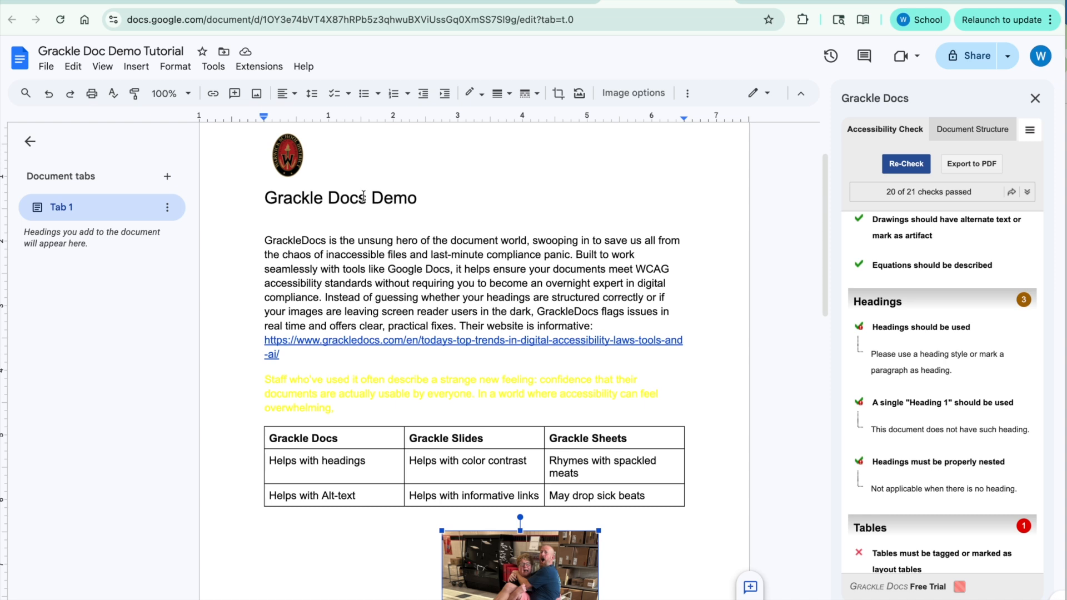
# Apply the Heading 1 style to the title line "Grackle Docs Demo"
pyautogui.tripleClick(353, 199)
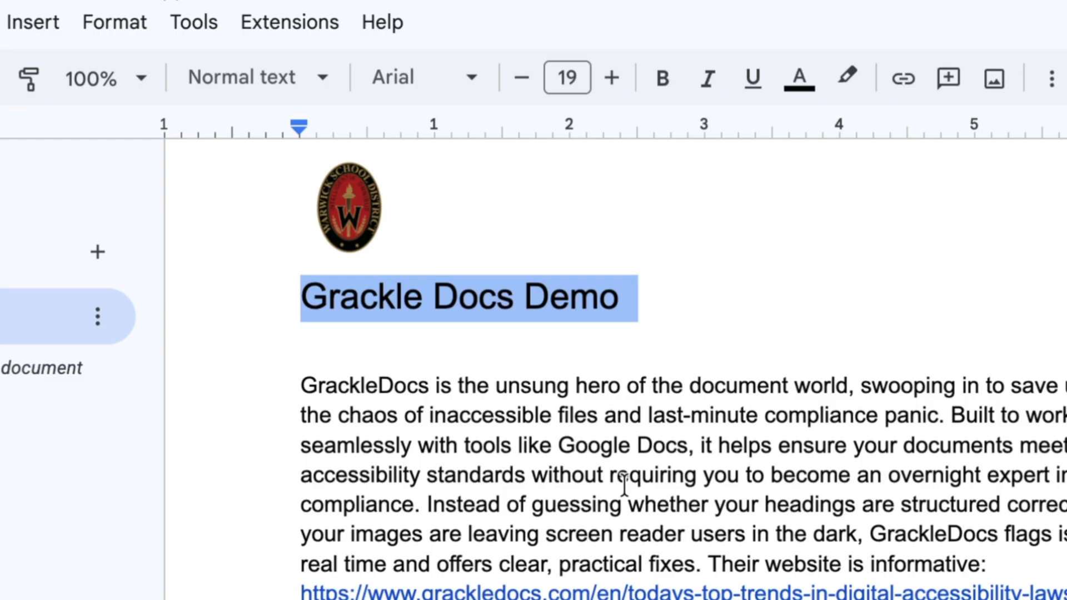
pyautogui.click(320, 84)
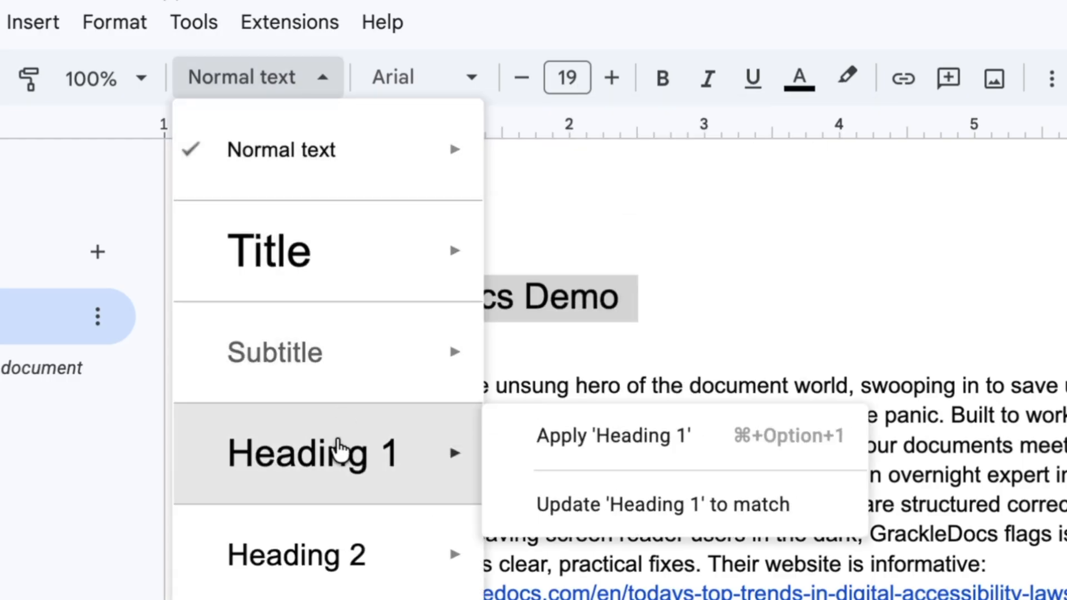
pyautogui.click(334, 447)
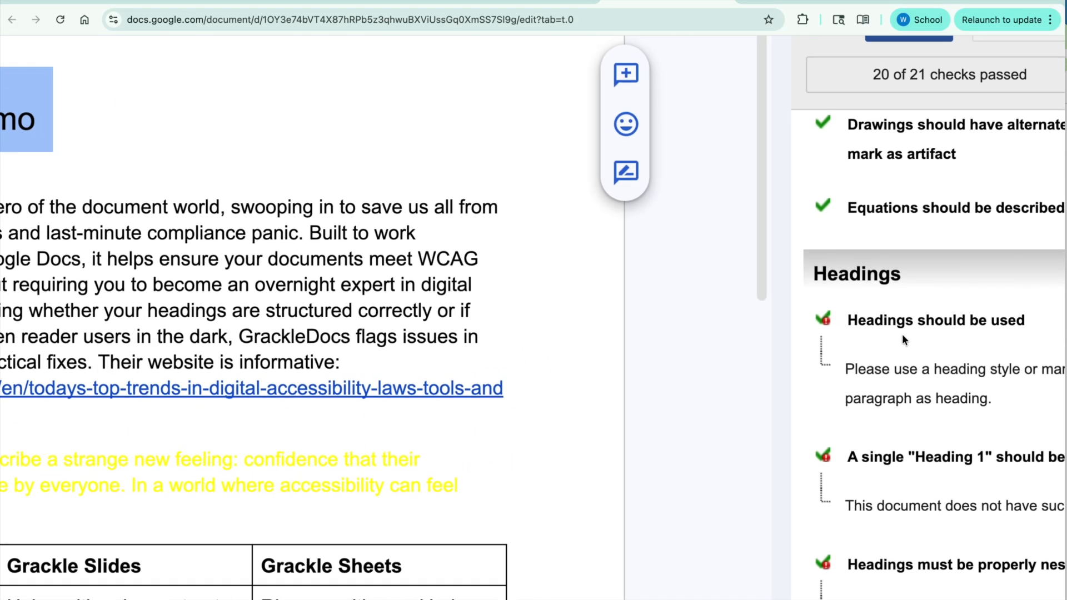
# Select the title again and re-run the accessibility check to refresh the Headings results
pyautogui.hscroll(3, 902, 334)
pyautogui.scroll(-2, 881, 385)
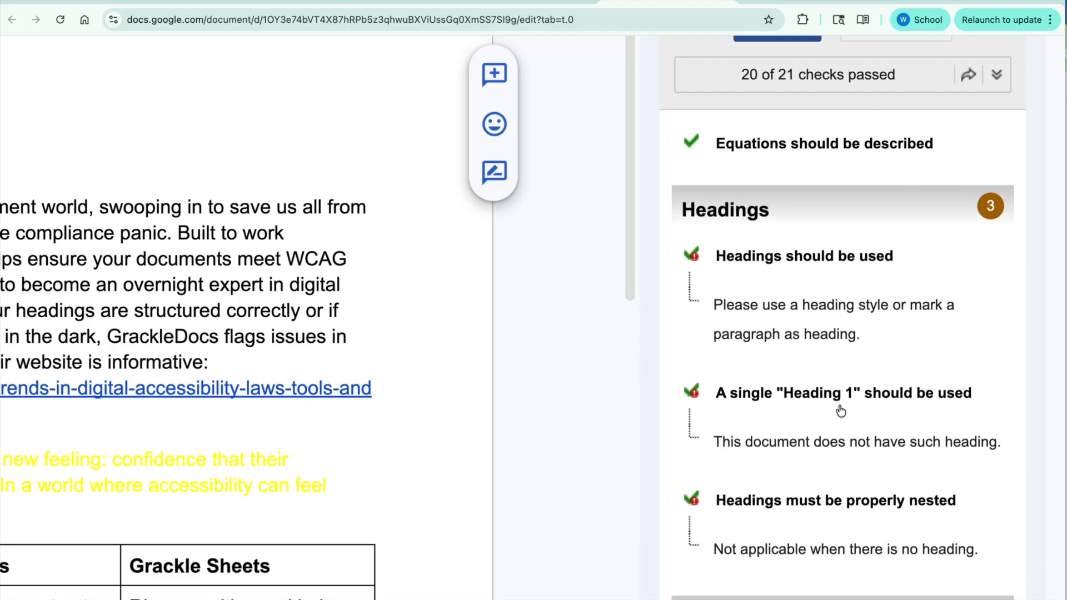
pyautogui.scroll(-5, 807, 423)
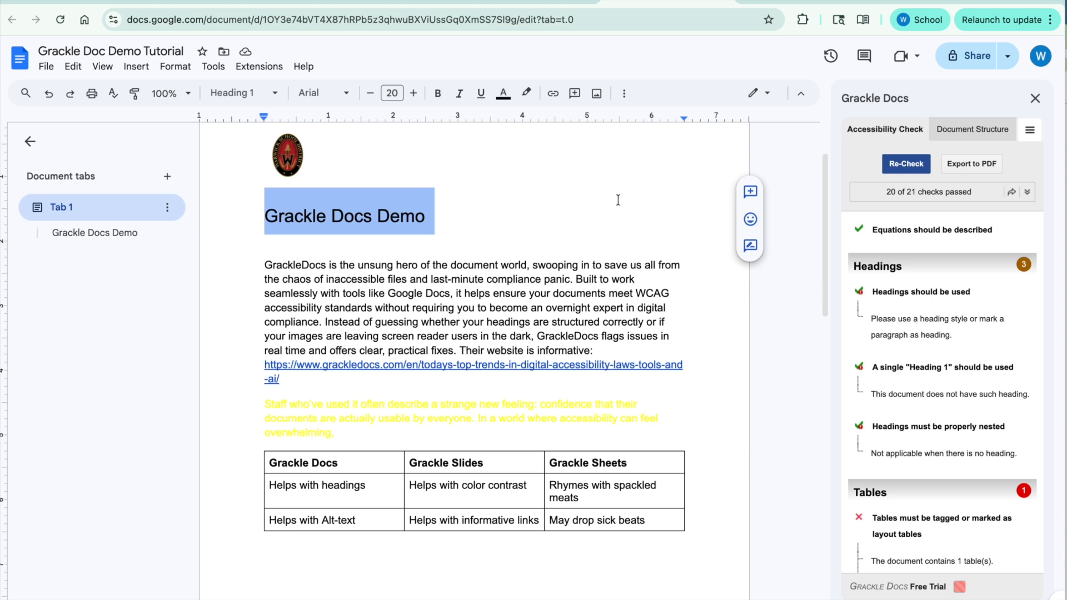
pyautogui.click(371, 211)
pyautogui.tripleClick(318, 201)
pyautogui.click(905, 164)
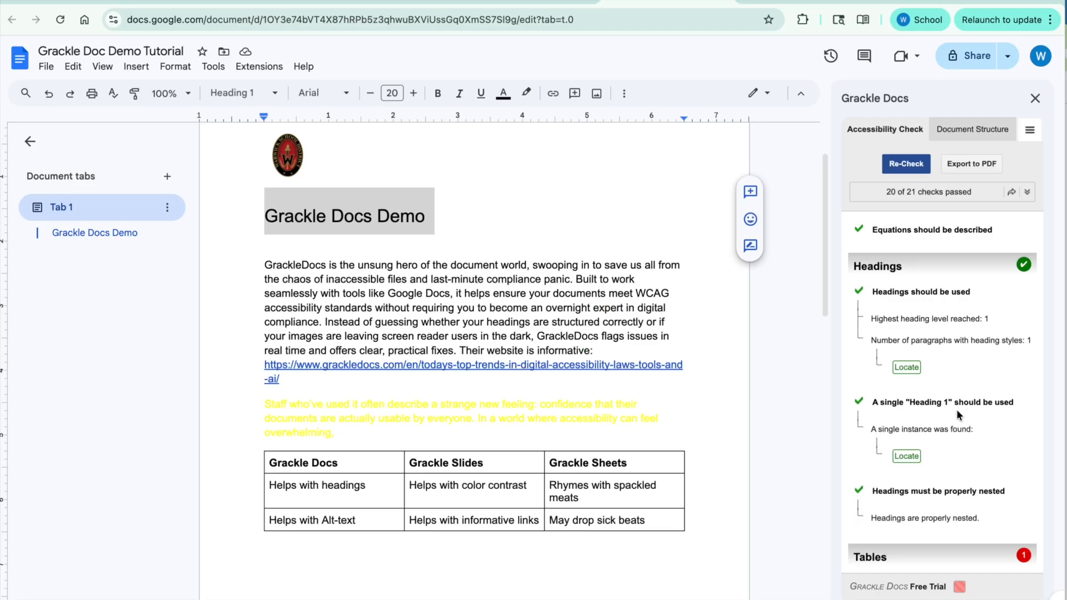
# Start tagging the untagged table flagged under Tables and mark its "Grackle Docs" cell as a column header
pyautogui.scroll(-5, 957, 414)
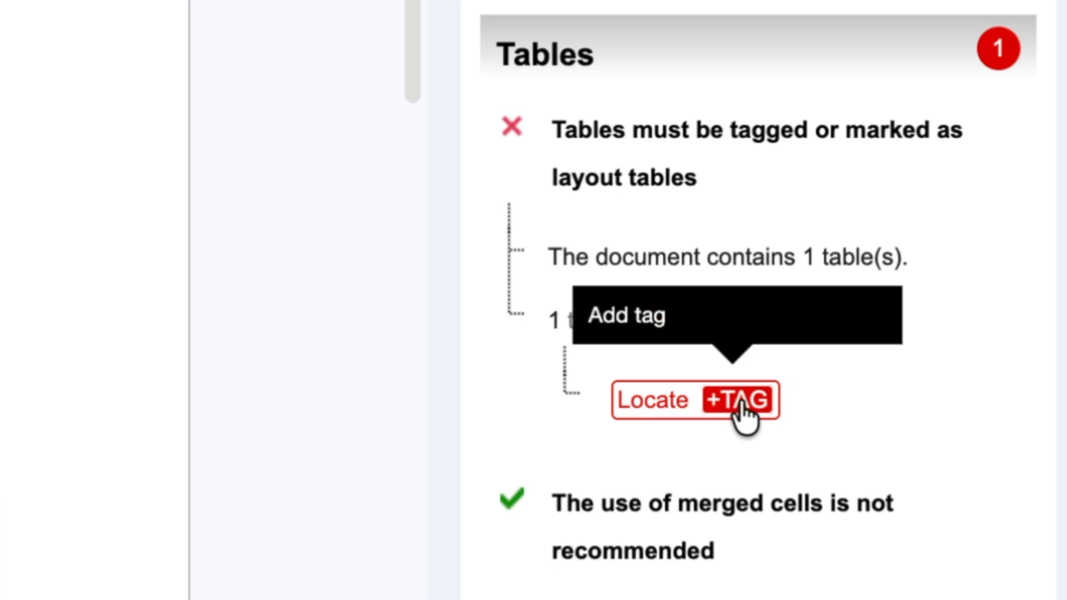
pyautogui.click(735, 403)
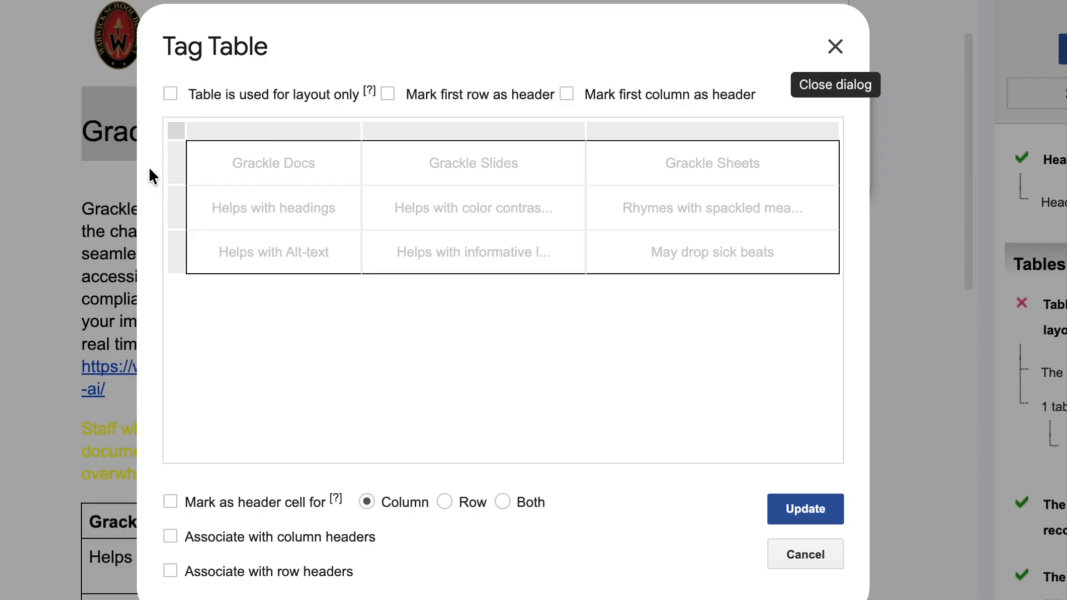
pyautogui.click(350, 212)
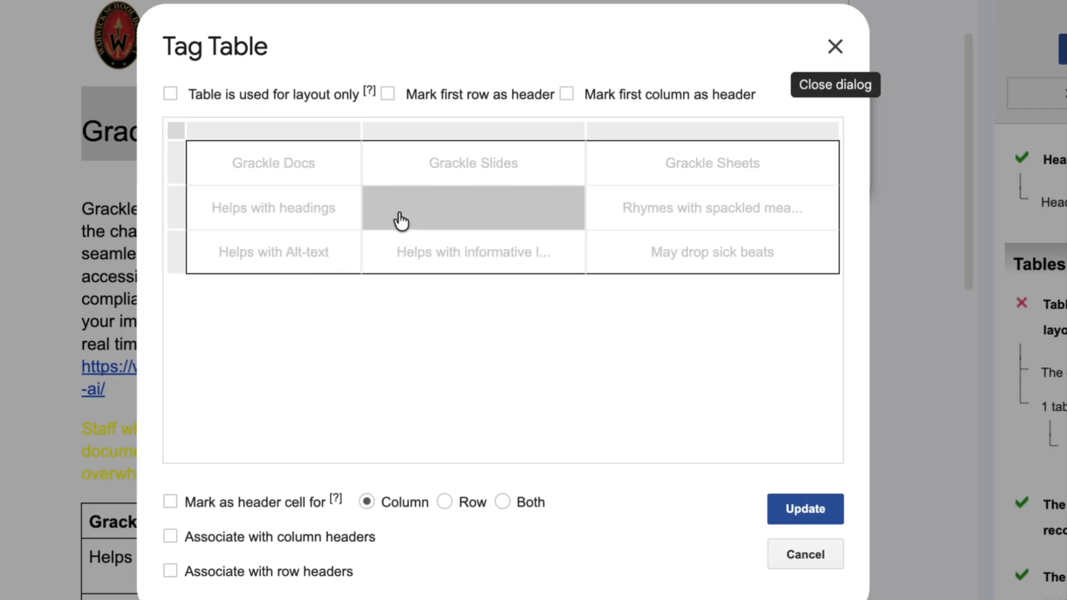
pyautogui.click(282, 181)
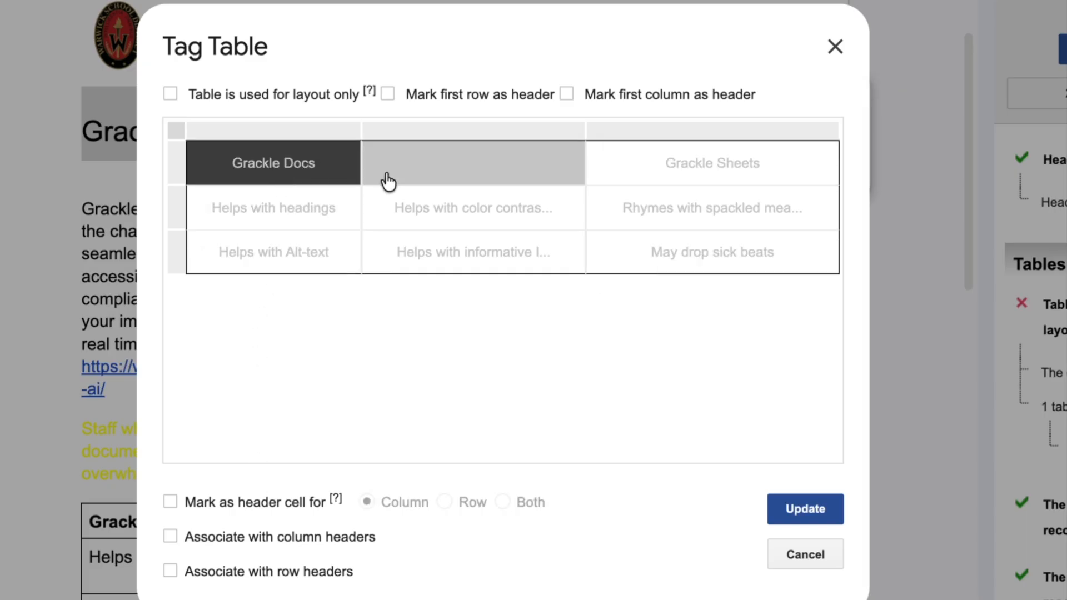
pyautogui.click(171, 503)
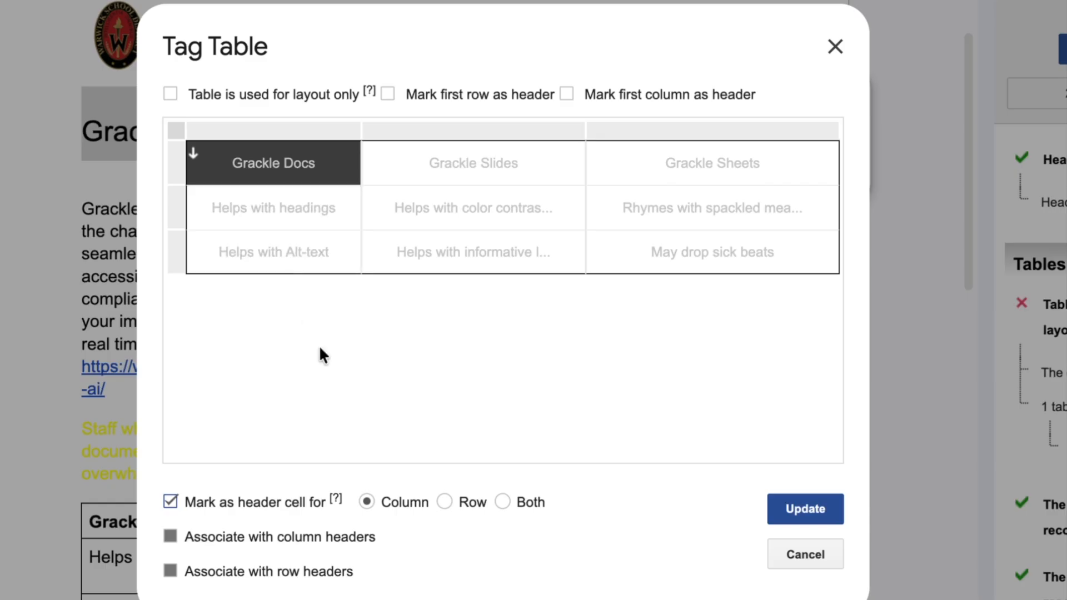
# Mark the "Grackle Slides" and "Grackle Sheets" cells as column headers and update the table tags
pyautogui.click(494, 165)
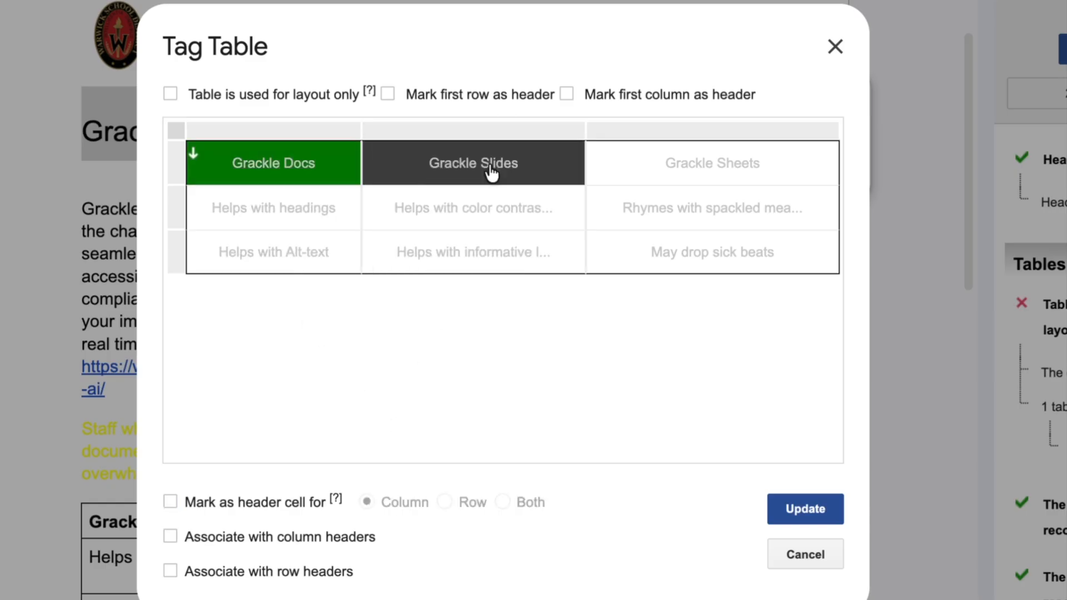
pyautogui.click(170, 503)
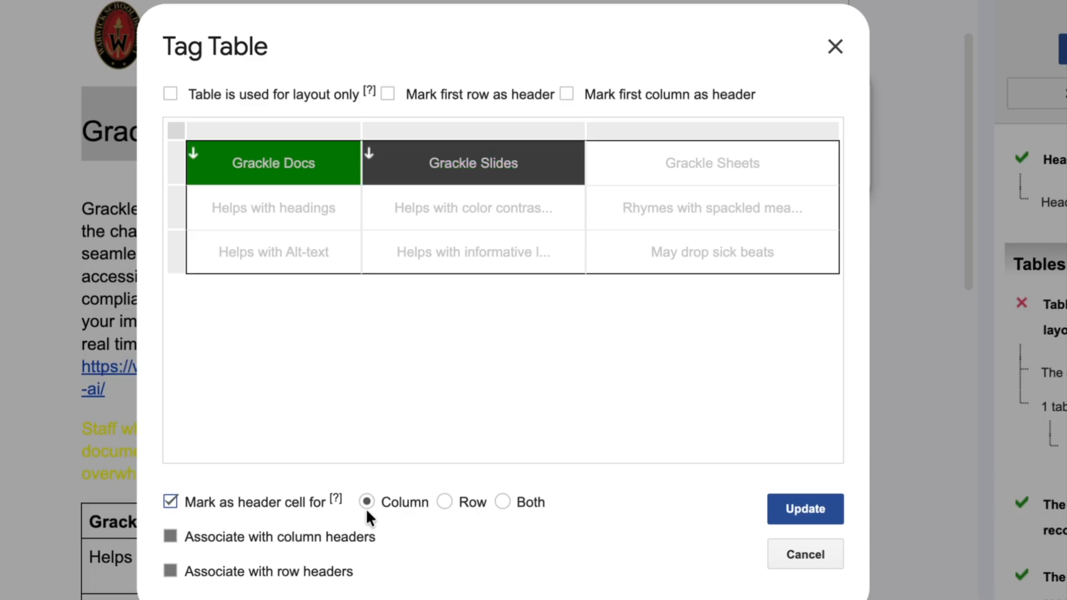
pyautogui.click(697, 177)
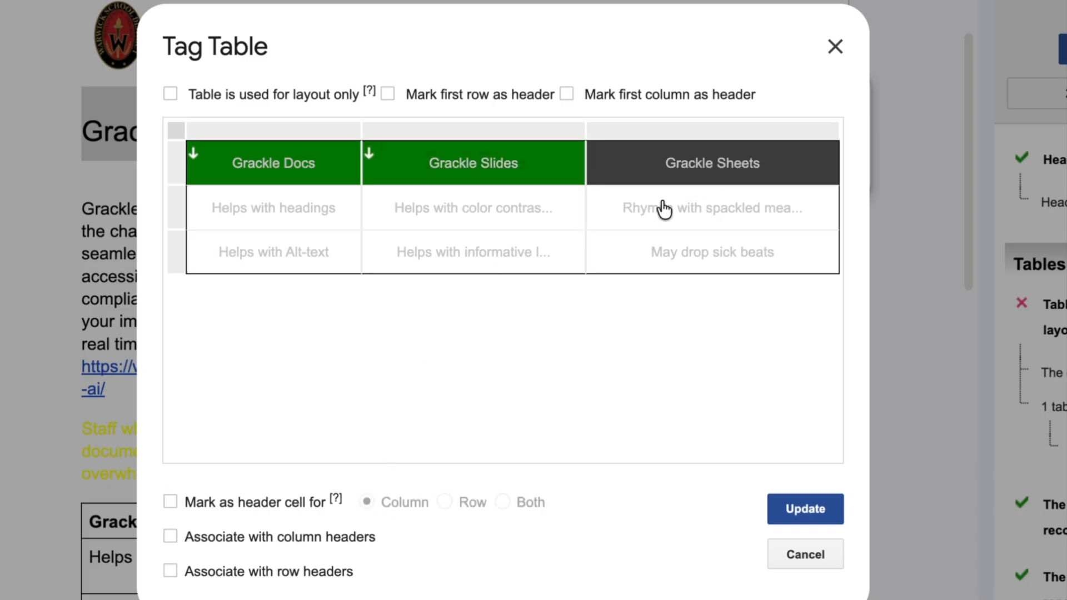
pyautogui.click(170, 503)
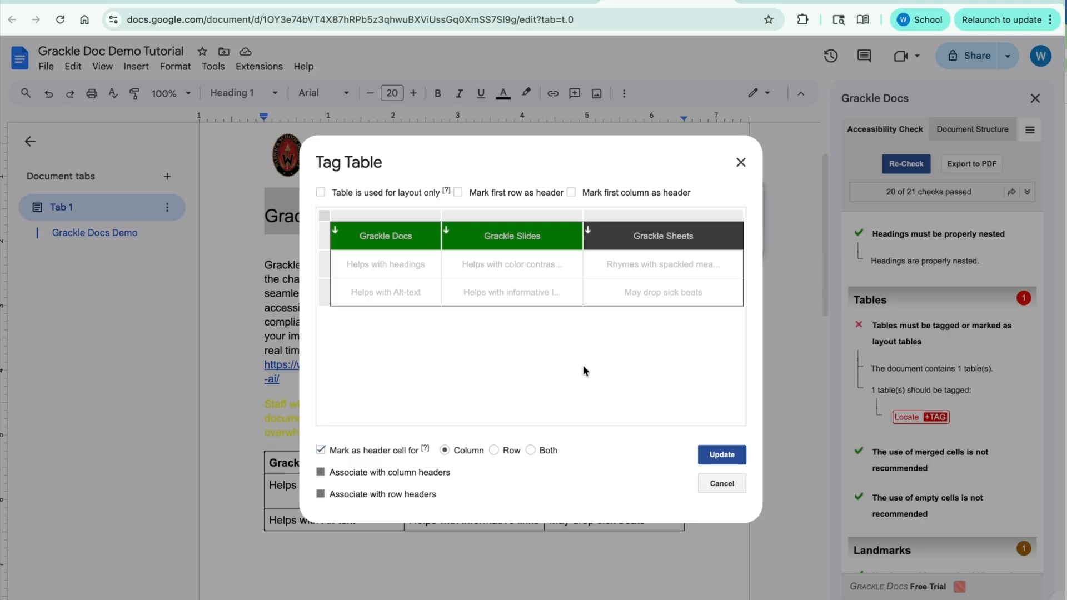
pyautogui.click(719, 455)
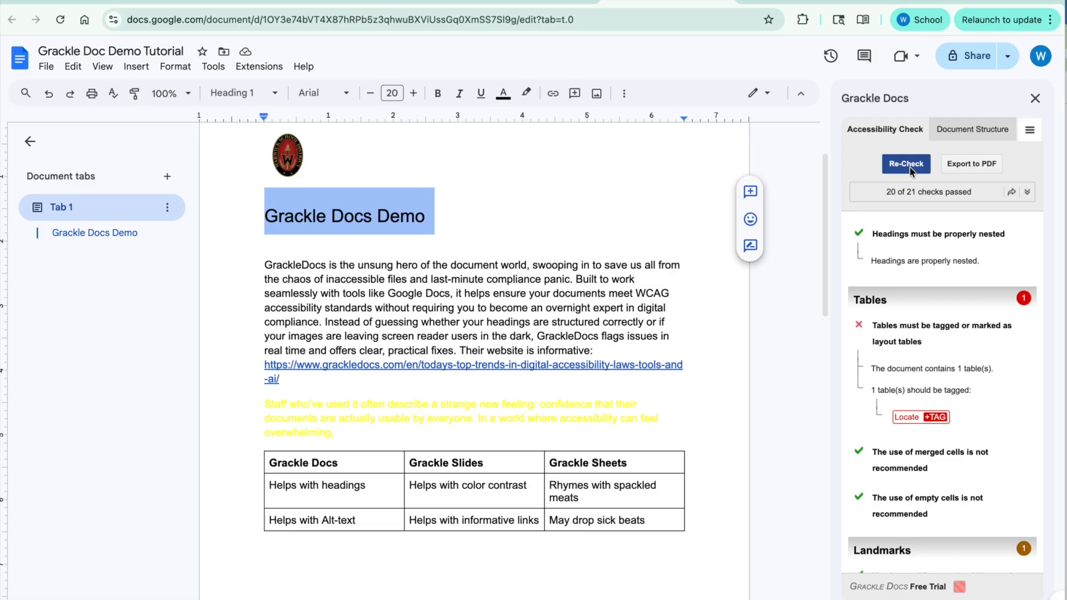
# Re-run the accessibility check, then review the Tables and Landmarks results and the document's insert options for page elements
pyautogui.click(907, 170)
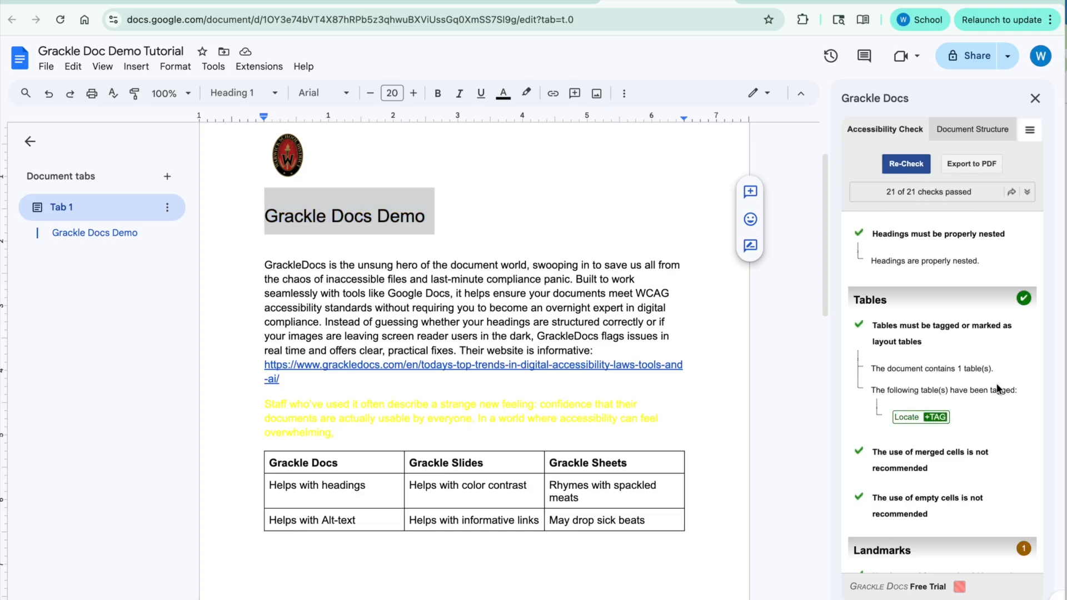
pyautogui.scroll(-4, 997, 387)
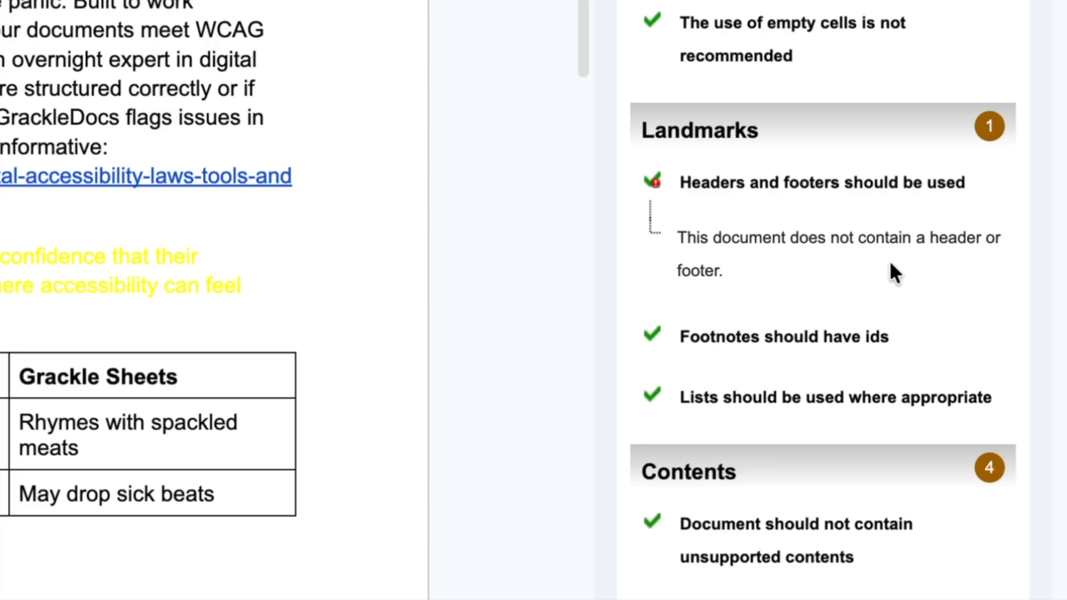
pyautogui.scroll(-1, 890, 265)
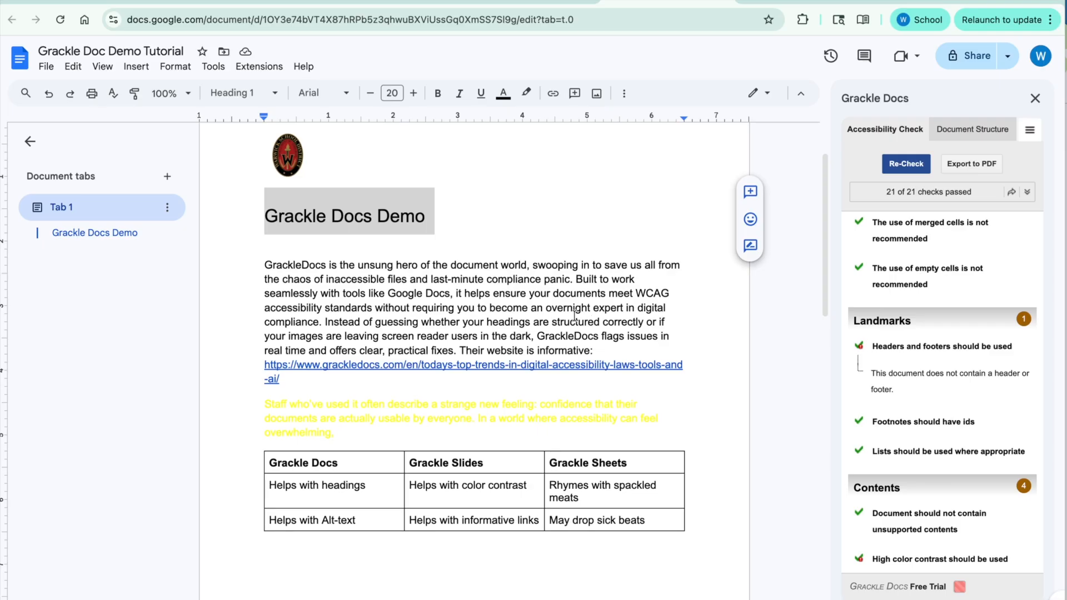
pyautogui.scroll(1, 607, 327)
pyautogui.scroll(-2, 611, 329)
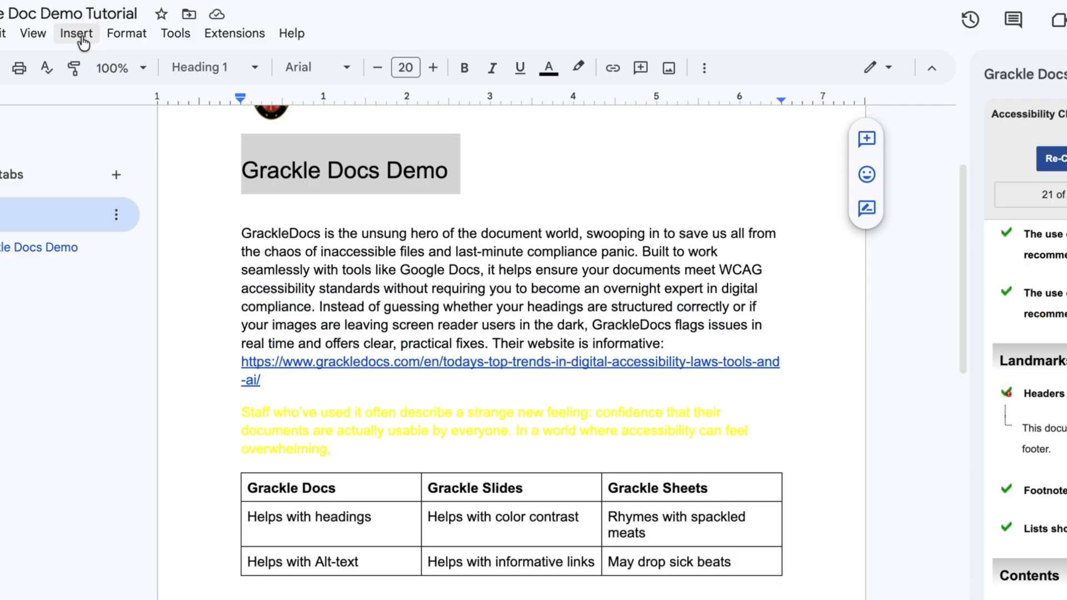
pyautogui.click(139, 68)
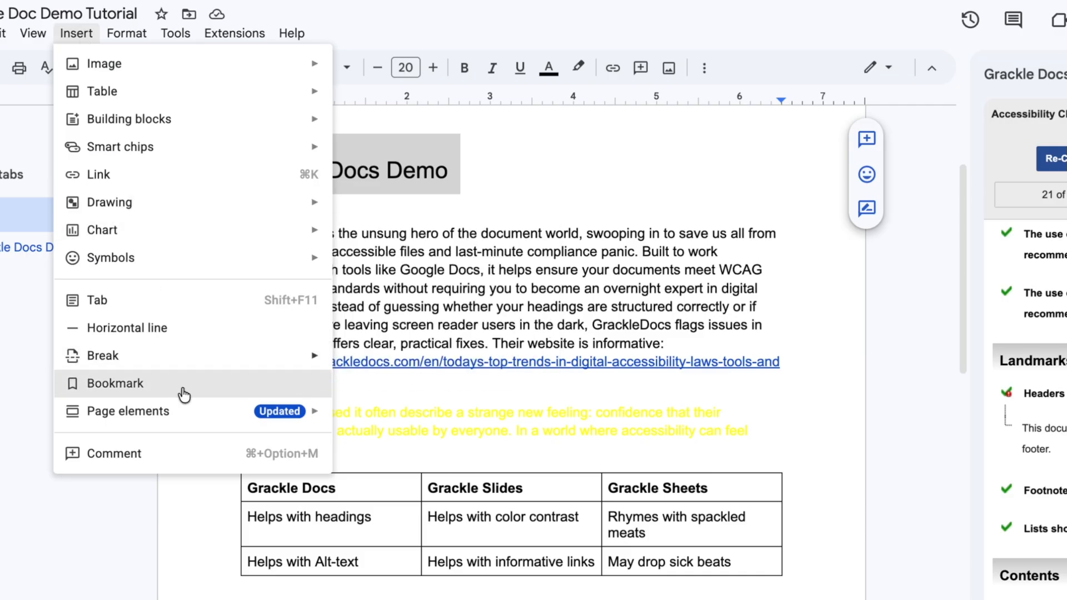
pyautogui.moveTo(189, 411)
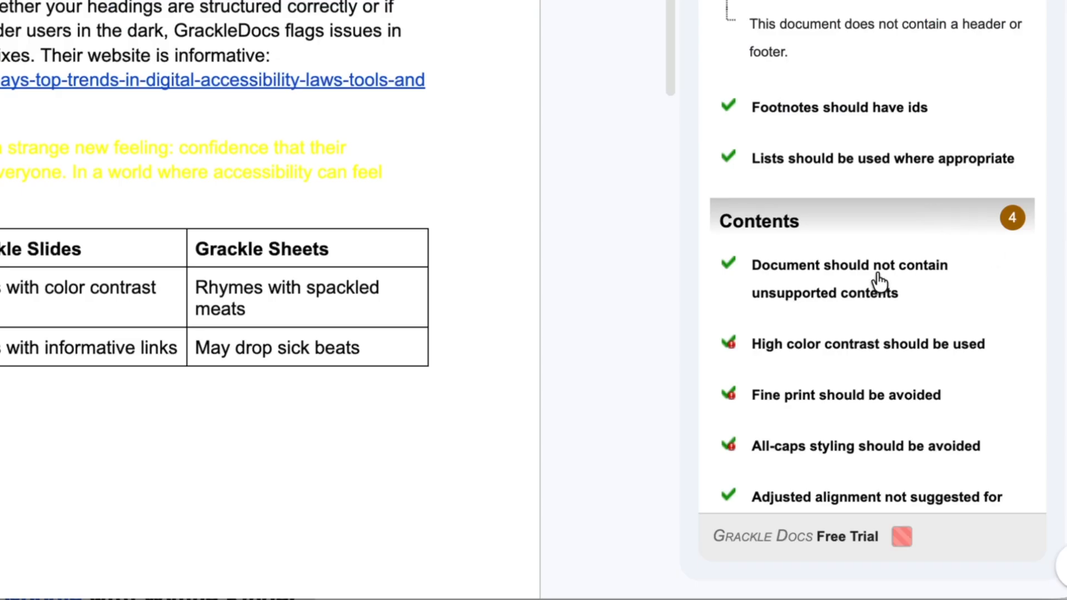
# Locate the yellow paragraph flagged under "High color contrast should be used" and set its text color to black
pyautogui.scroll(-2, 945, 437)
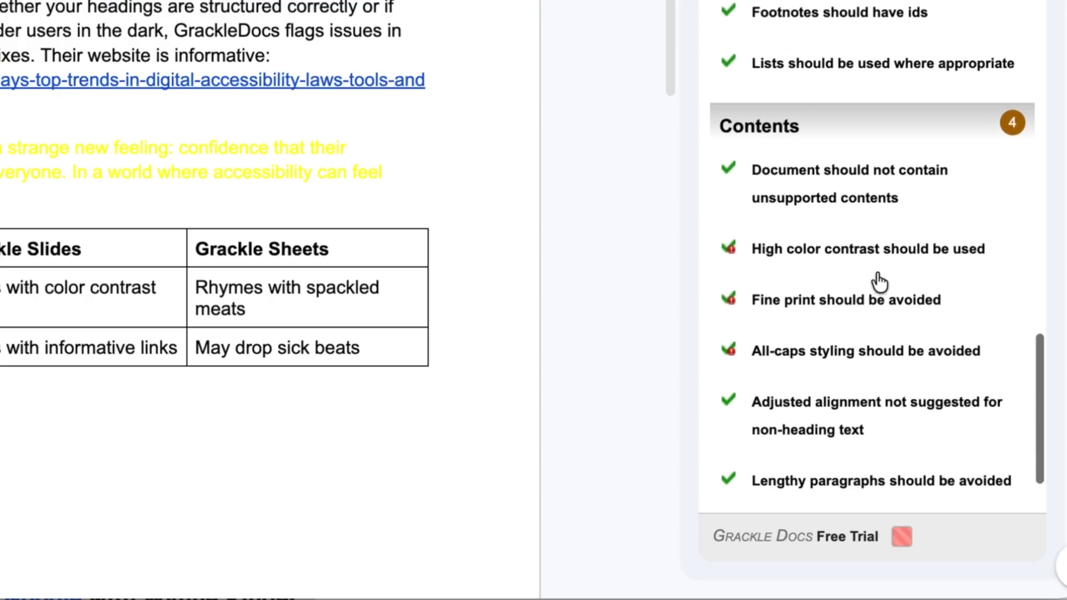
pyautogui.scroll(-3, 879, 282)
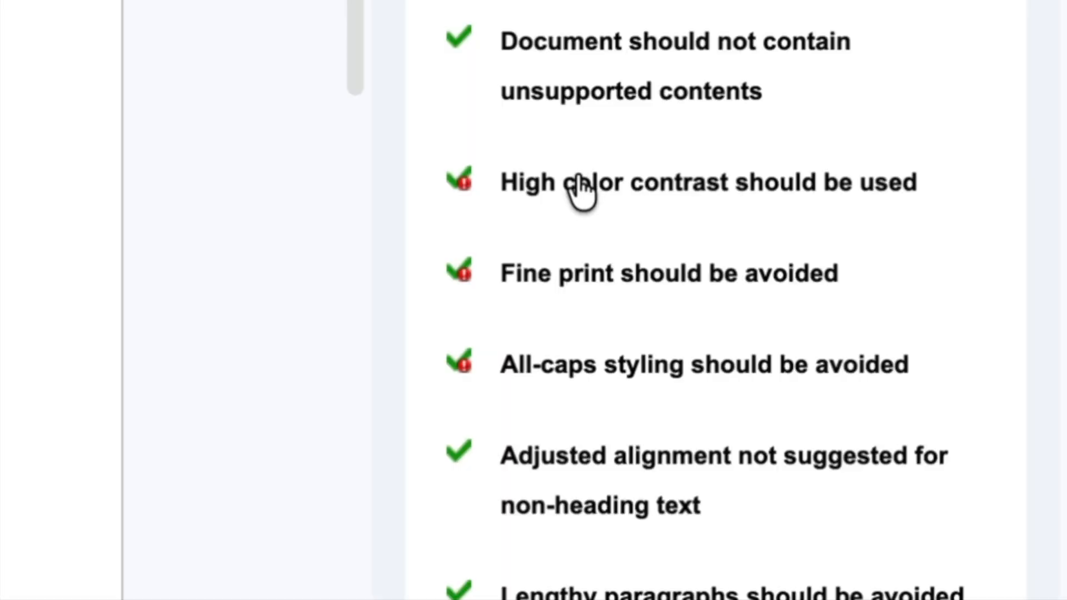
pyautogui.click(898, 361)
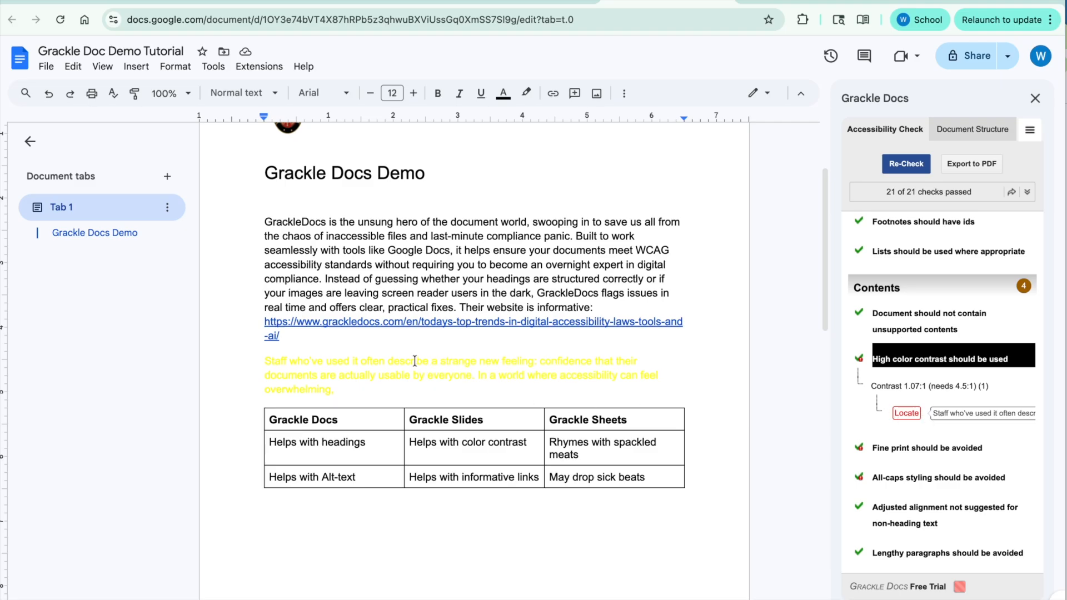
pyautogui.scroll(1, 432, 358)
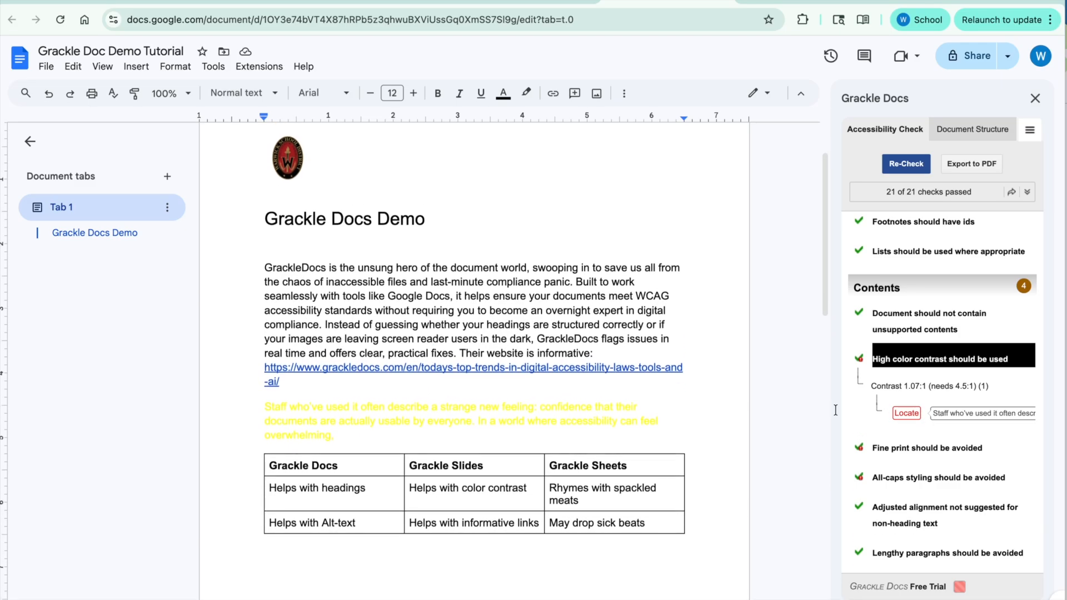
pyautogui.click(905, 414)
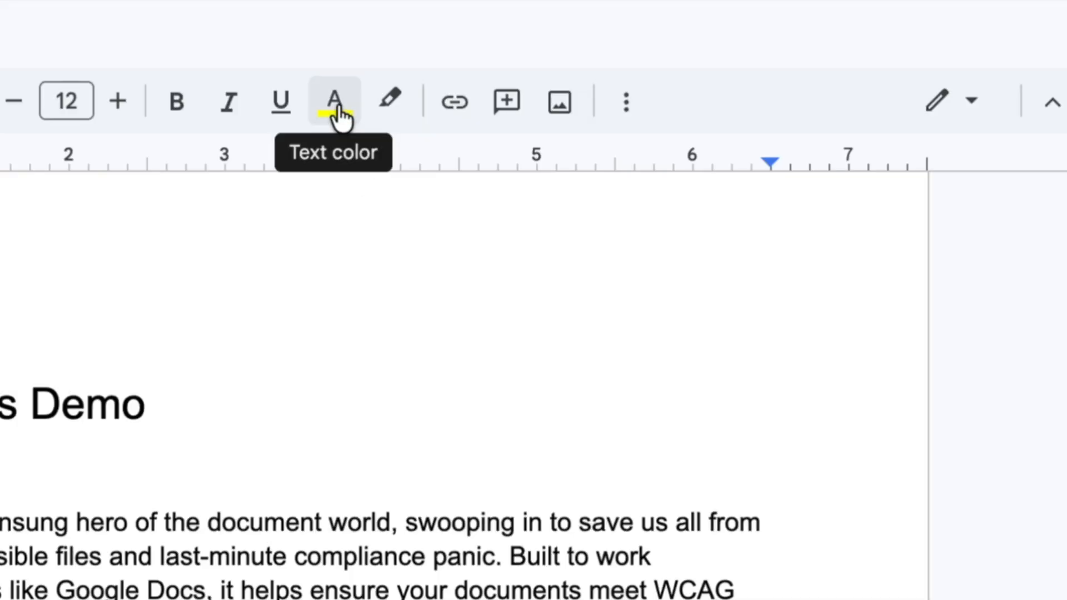
pyautogui.click(336, 106)
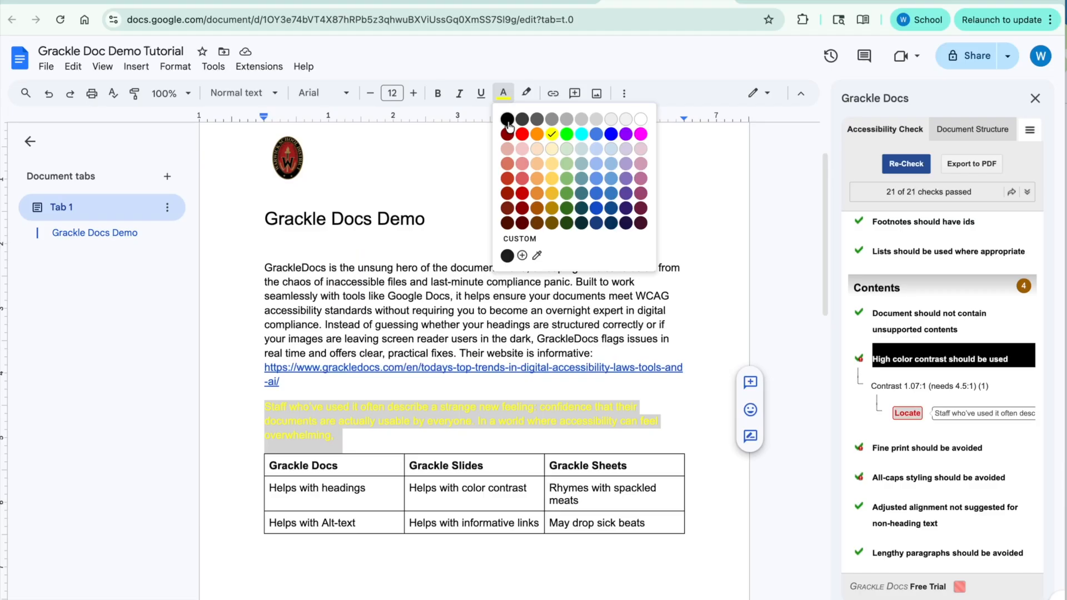
pyautogui.click(345, 164)
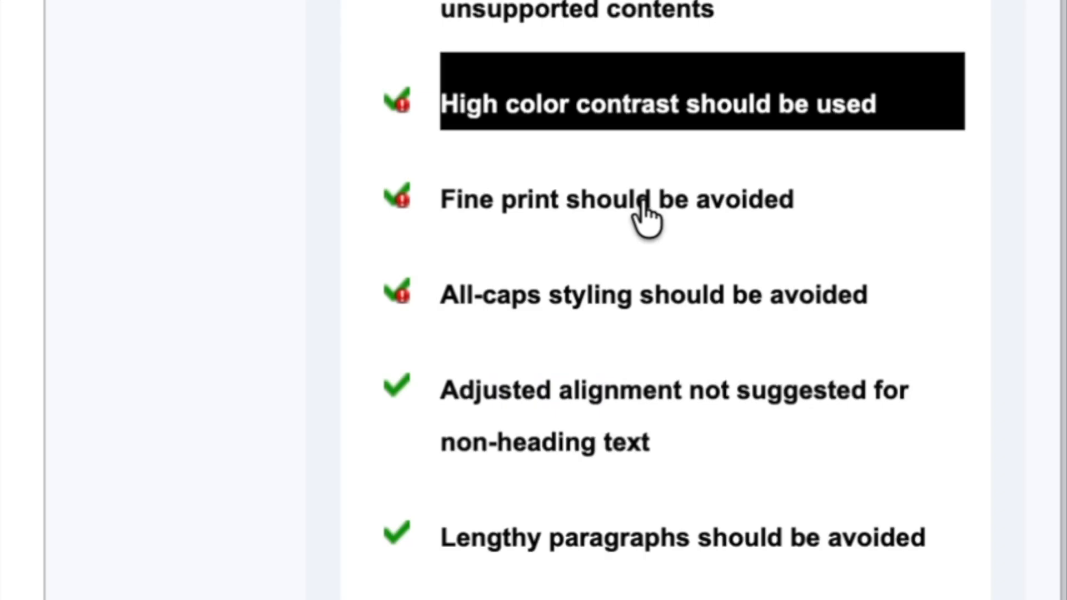
# Expand the "Fine print should be avoided" result and locate the flagged line of text in the document
pyautogui.click(647, 221)
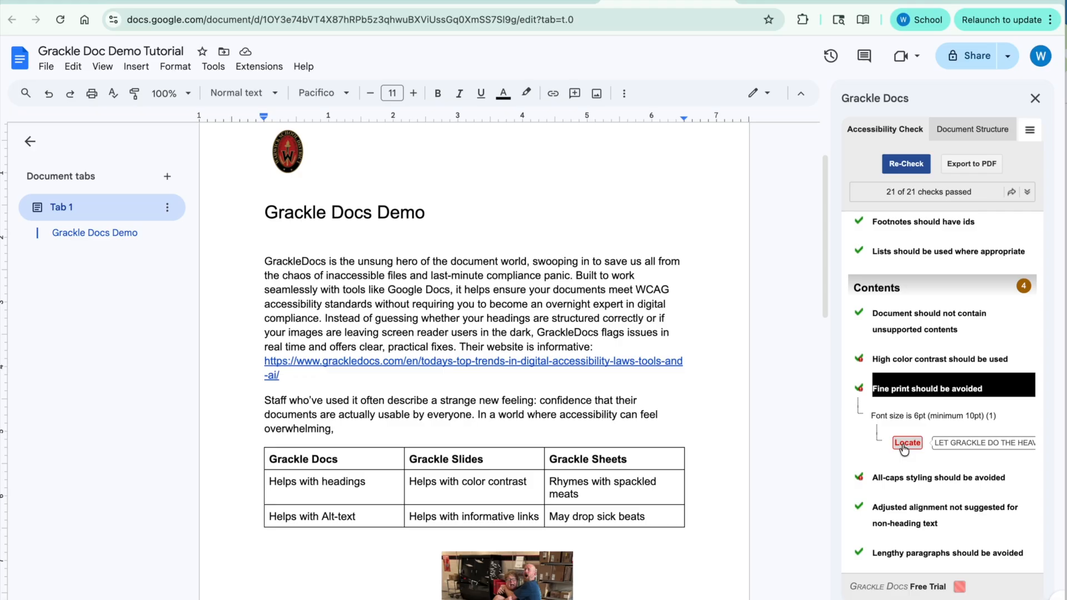
pyautogui.click(906, 442)
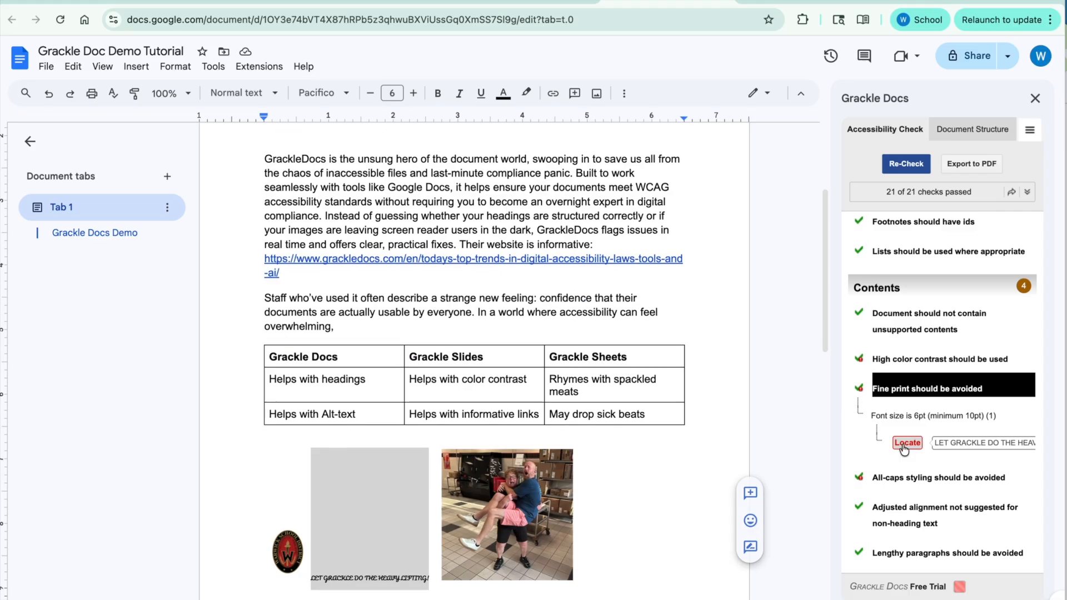
pyautogui.click(366, 573)
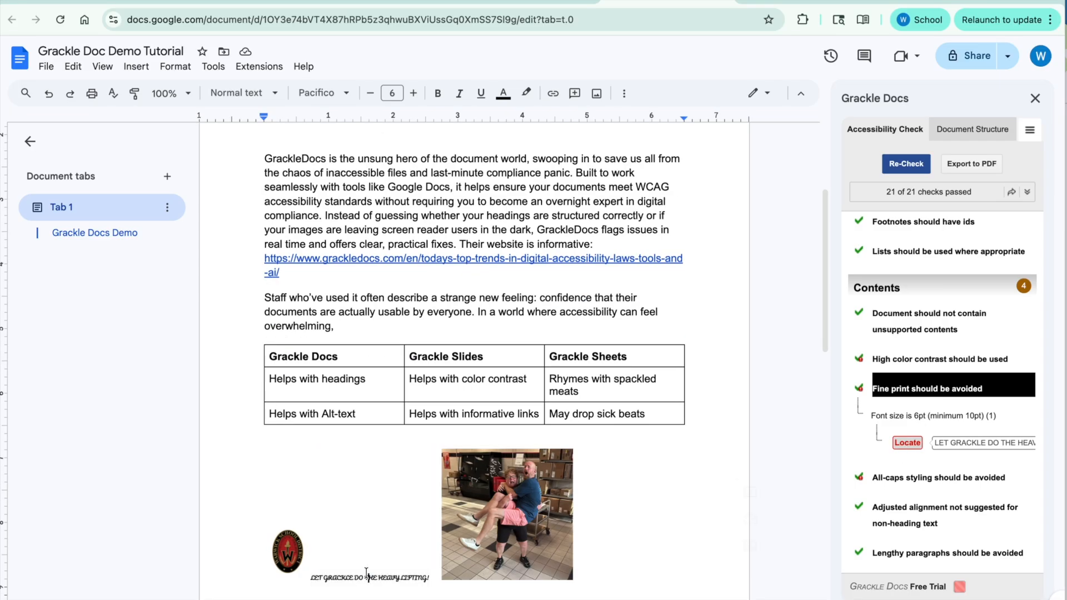
pyautogui.tripleClick(357, 573)
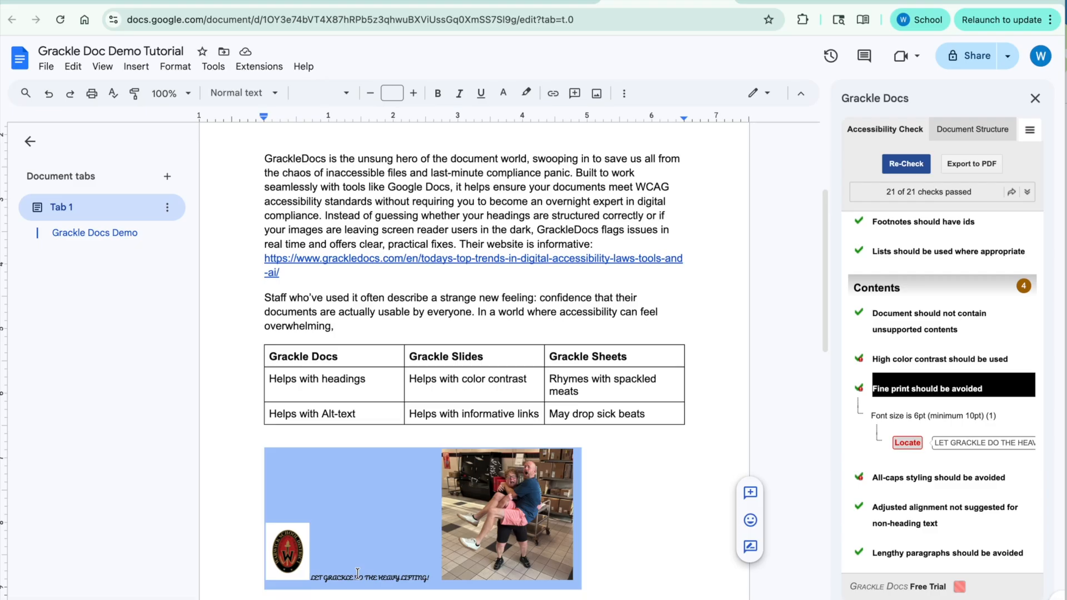
# Expand the "All-caps styling should be avoided" result and replace the all-caps line beside the logo with "Let Grackle do the heavy lifting."
pyautogui.click(922, 476)
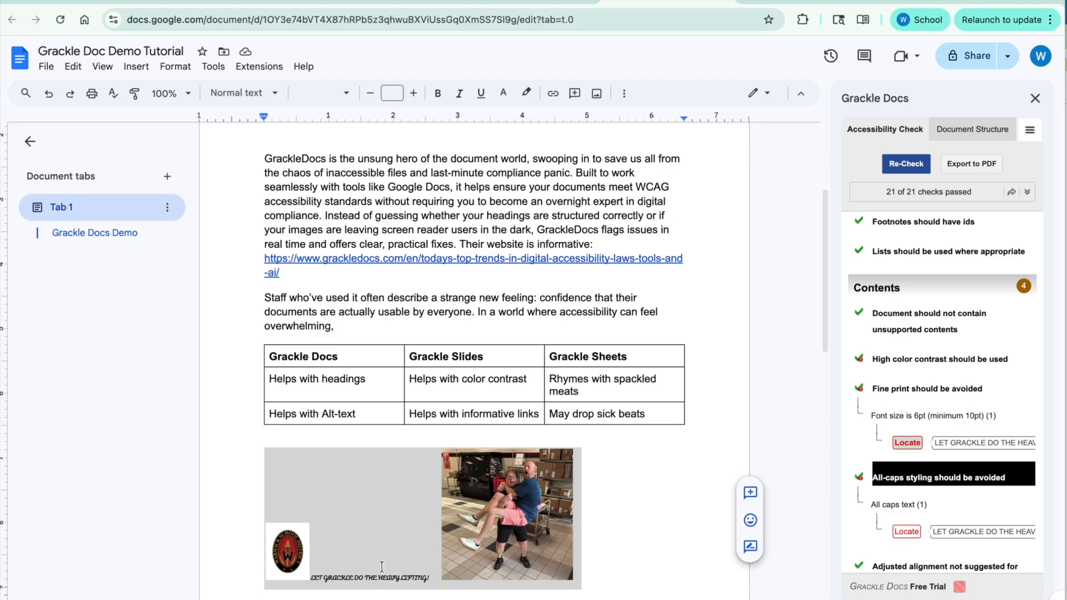
pyautogui.click(360, 576)
pyautogui.tripleClick(359, 578)
pyautogui.click(382, 577)
pyautogui.moveTo(429, 578); pyautogui.dragTo(311, 581)
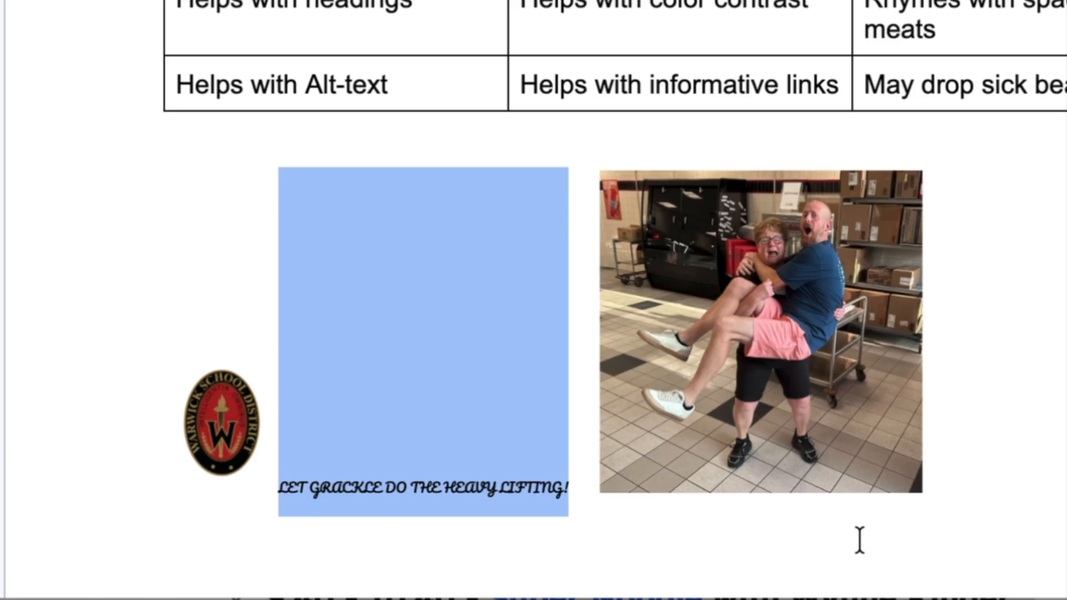
pyautogui.write('Let Grackle do the h')
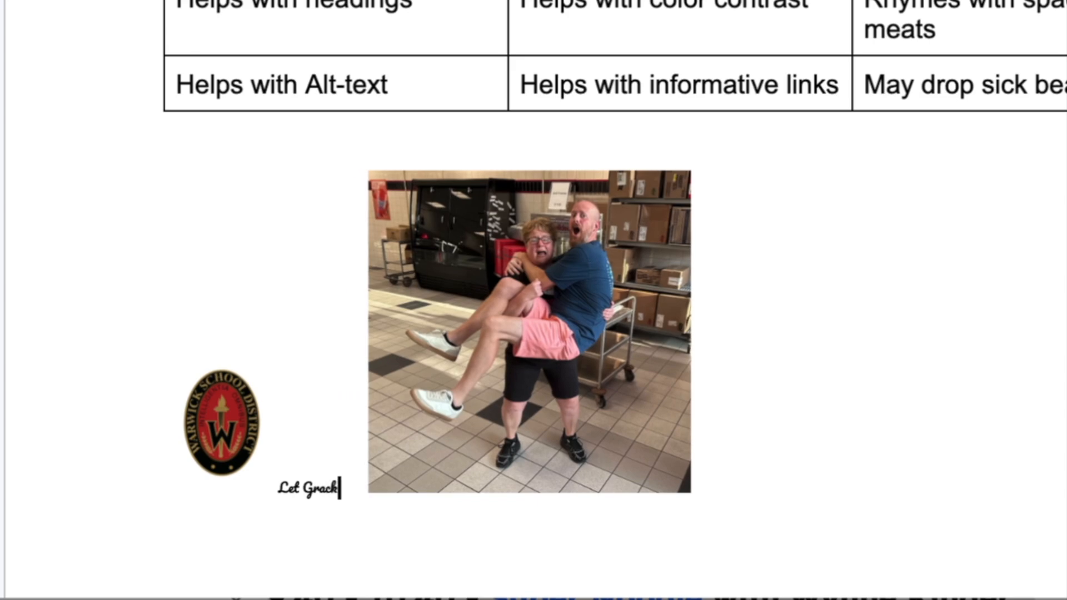
pyautogui.write('eavy lifting.')
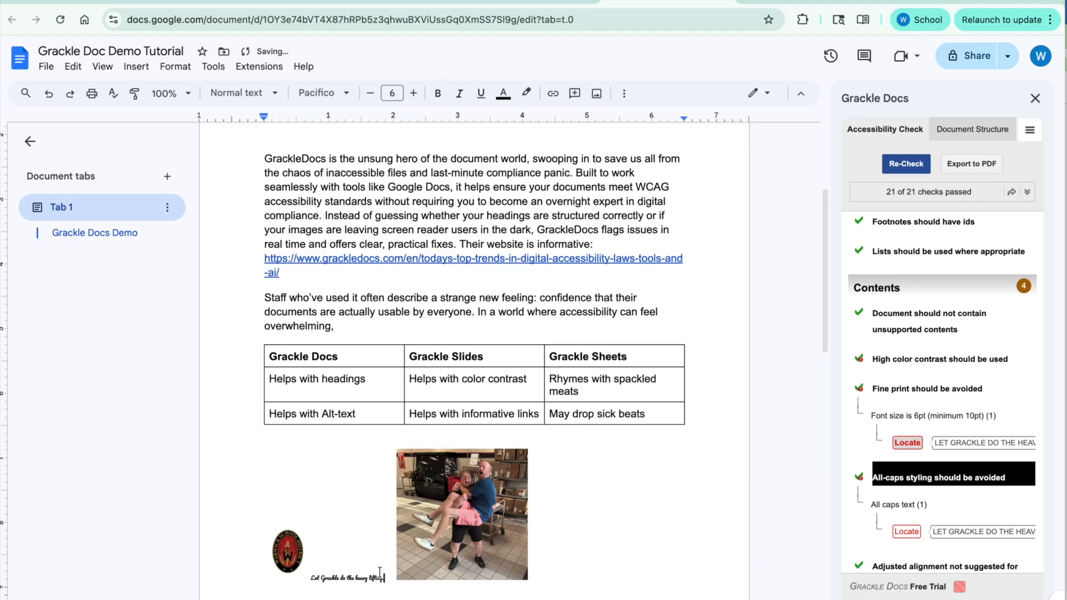
# Set the line "Let Grackle do the heavy lifting." to the Arial font at size 12
pyautogui.moveTo(384, 578); pyautogui.dragTo(309, 578)
pyautogui.click(325, 93)
pyautogui.click(336, 178)
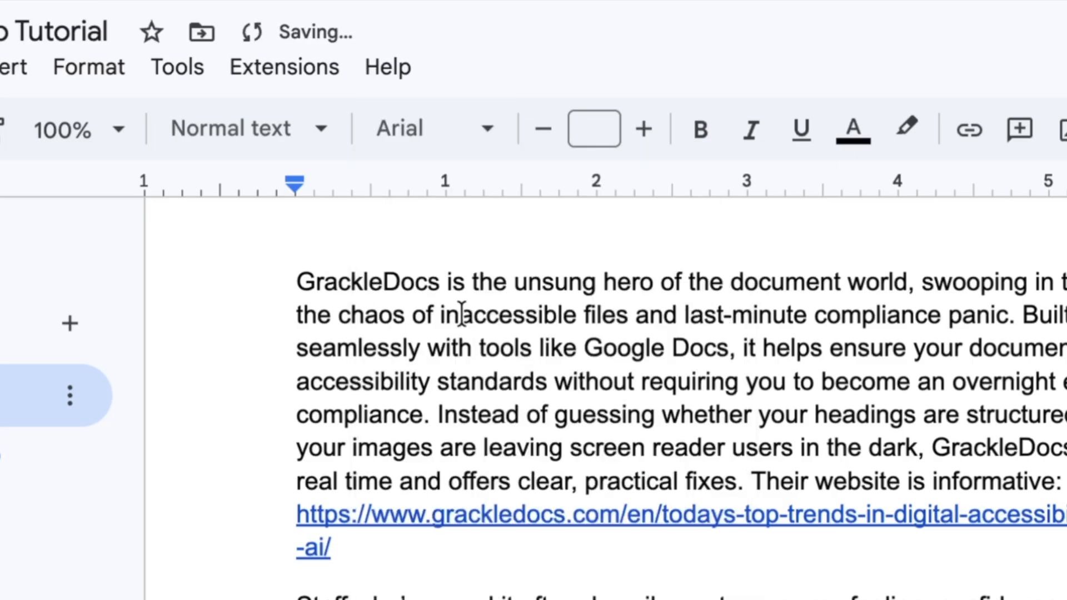
pyautogui.click(601, 133)
pyautogui.write('12')
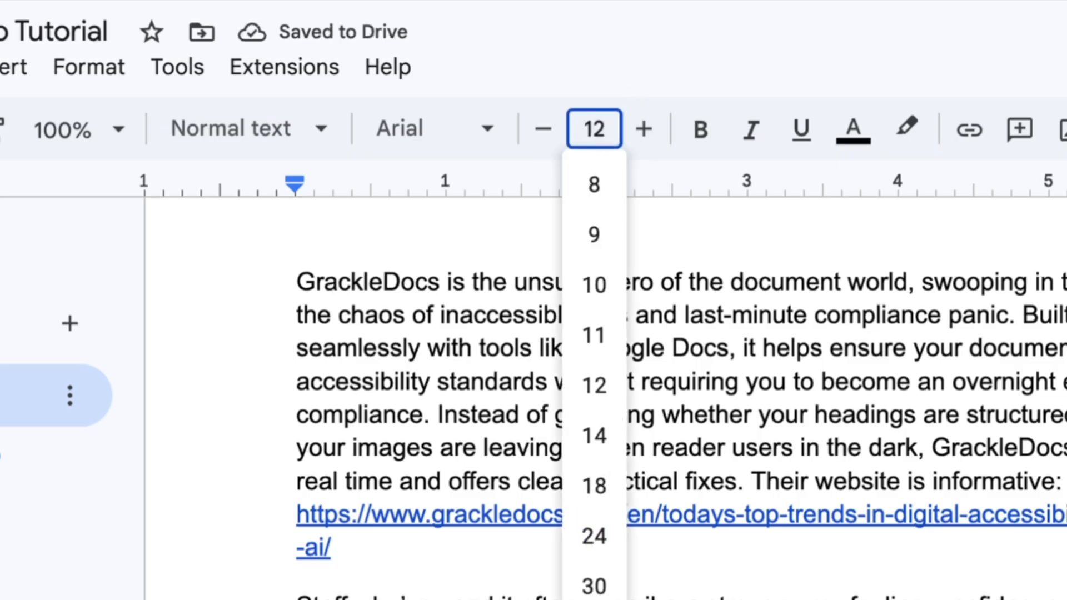
pyautogui.press('Return')
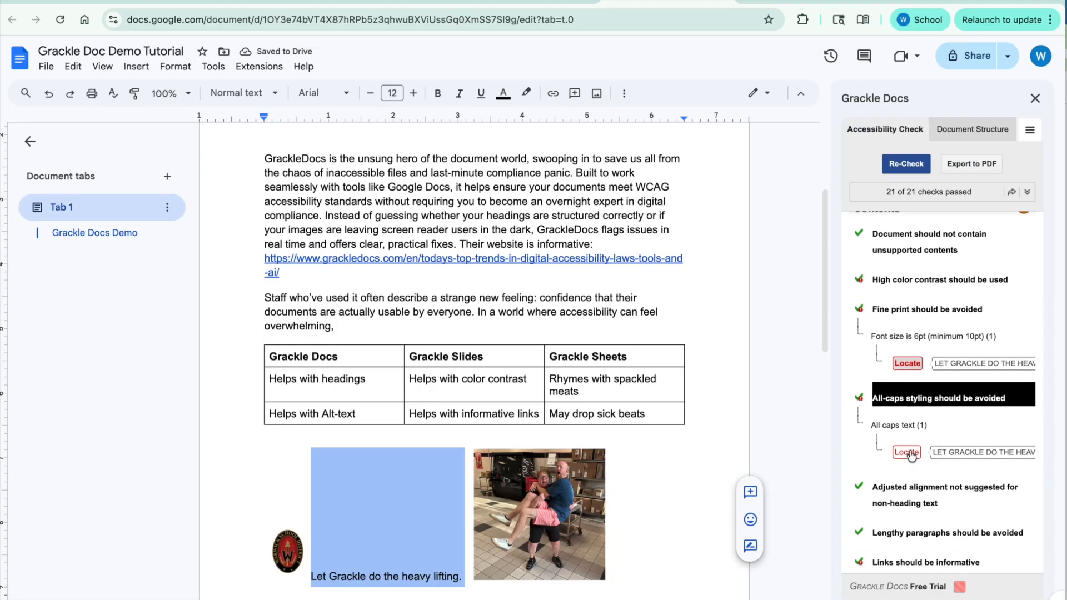
pyautogui.scroll(-2, 909, 453)
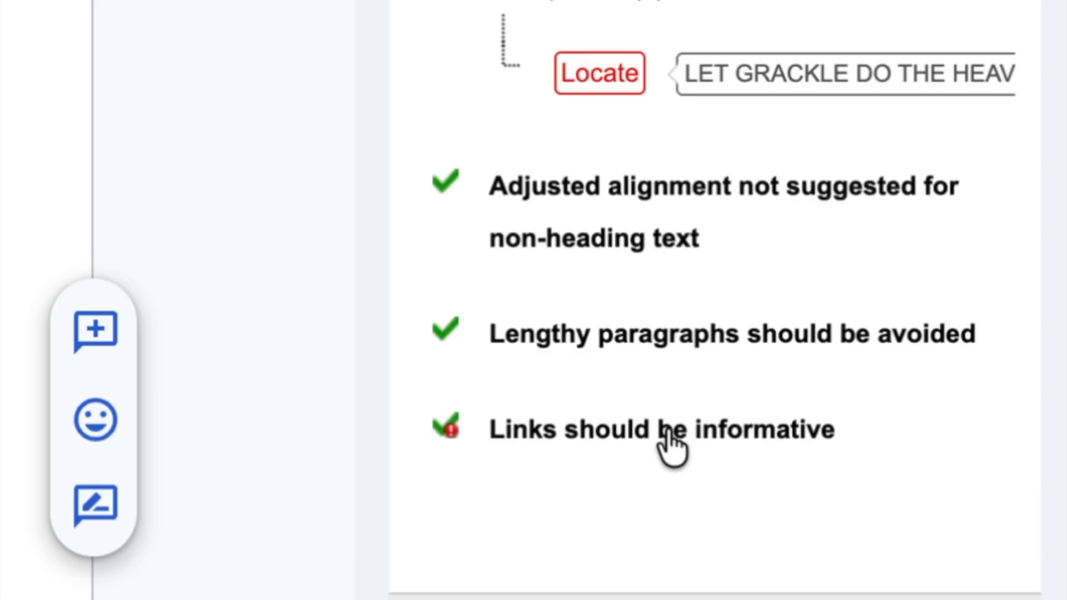
# Expand the "Links should be informative" result and locate the link flagged for poor link text in the document
pyautogui.click(583, 439)
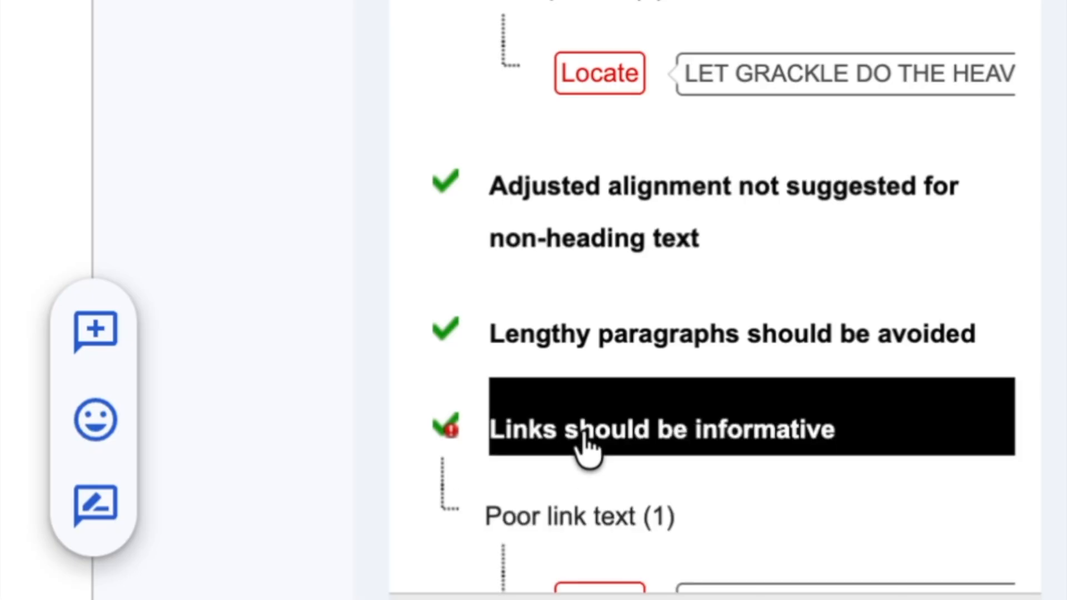
pyautogui.scroll(-2, 586, 448)
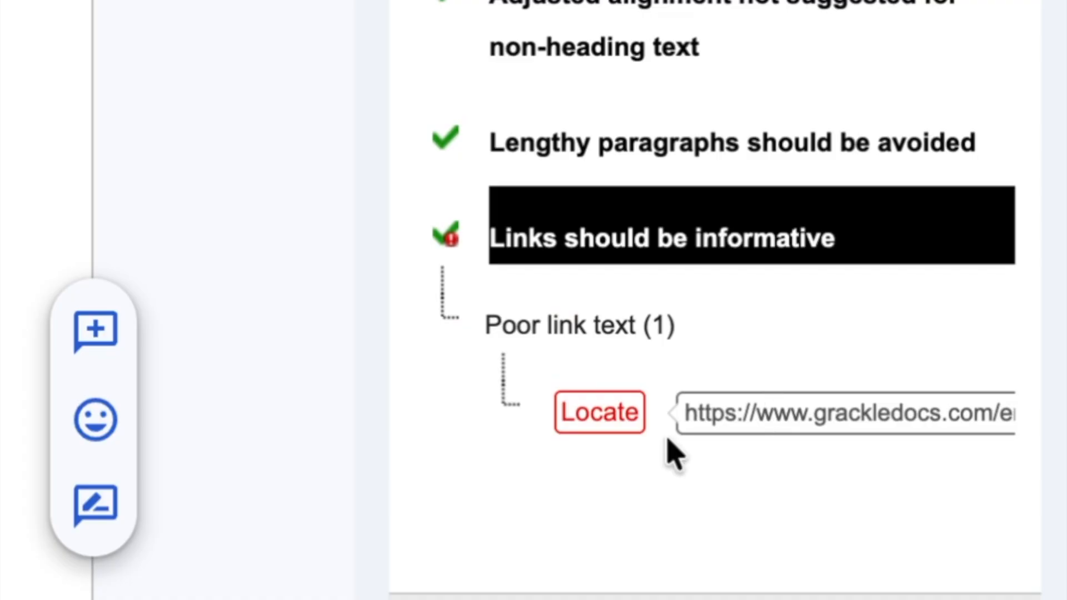
pyautogui.click(592, 425)
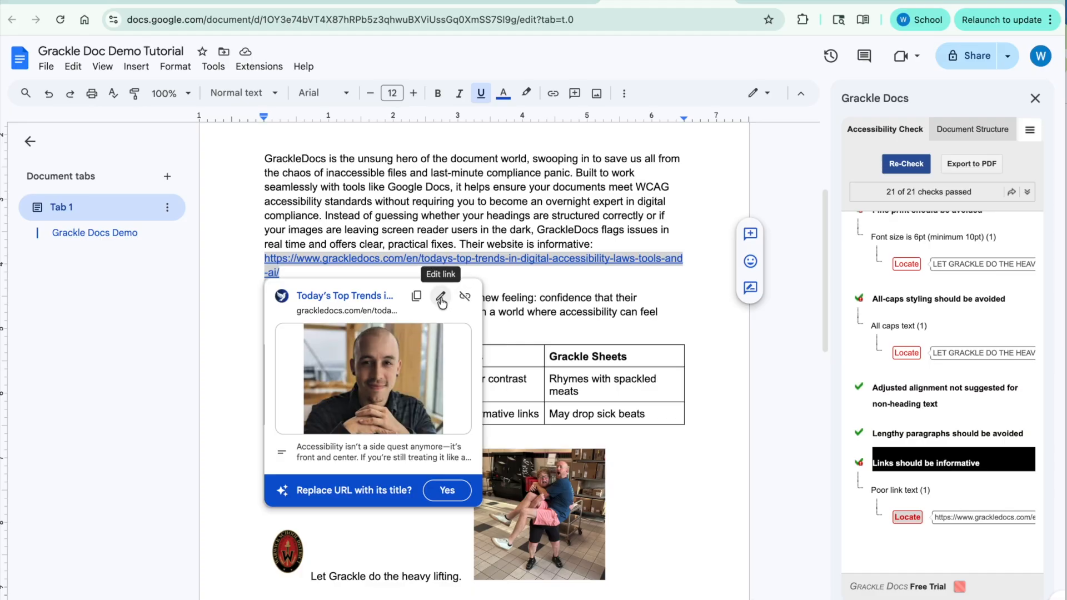
# Change the flagged link's display text to "Today's Top Trends in Digital Accessibility: Laws, Tools, and AI", keeping its URL
pyautogui.click(441, 299)
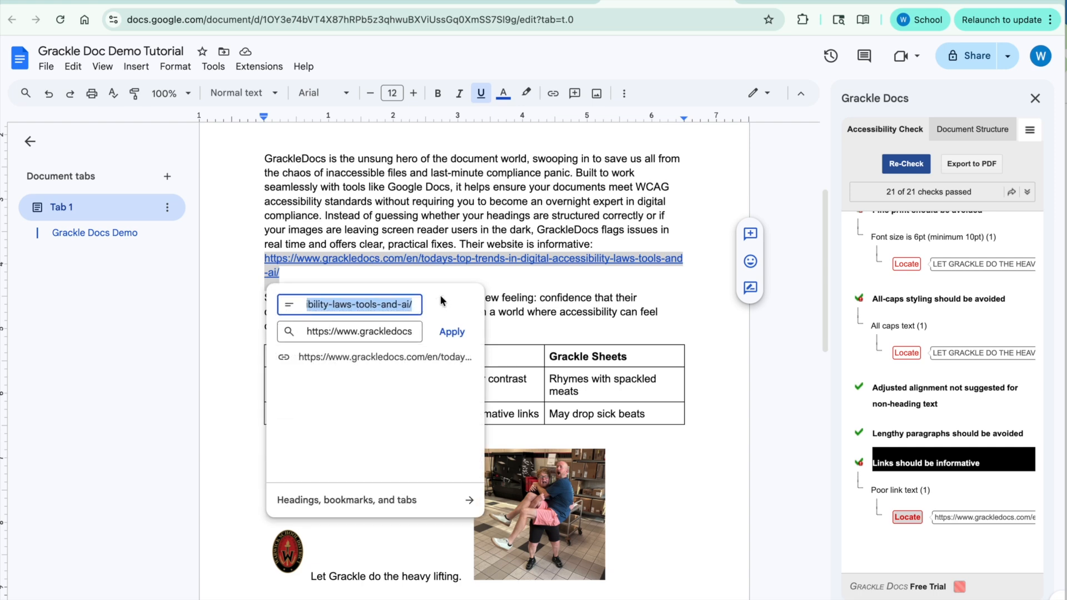
pyautogui.write('Today')
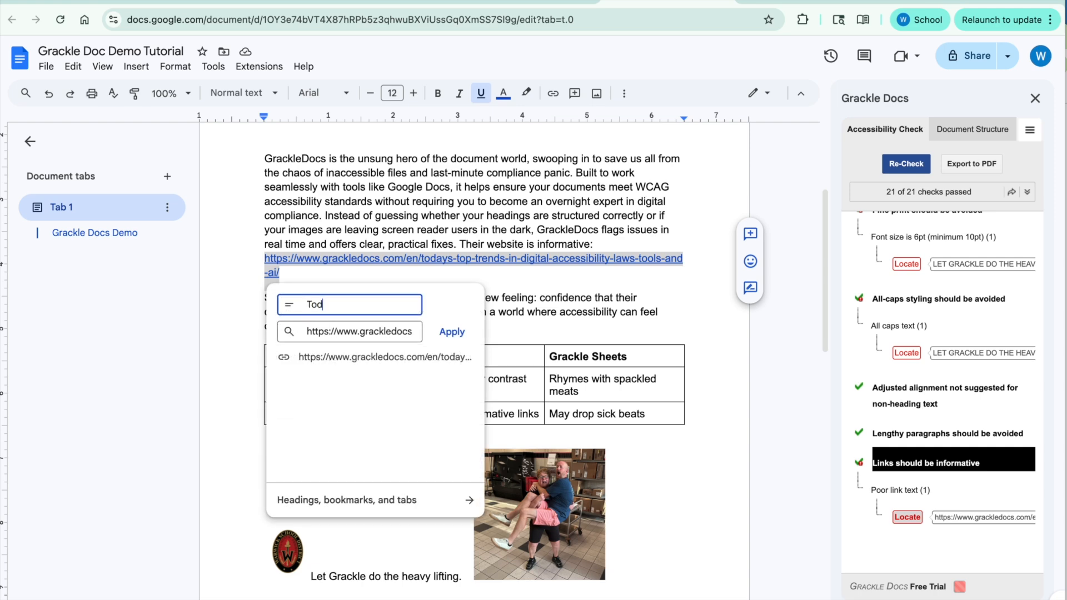
pyautogui.write("'s Top Trends in Digital Accessibility: Laws, Tools, and AI")
pyautogui.click(452, 332)
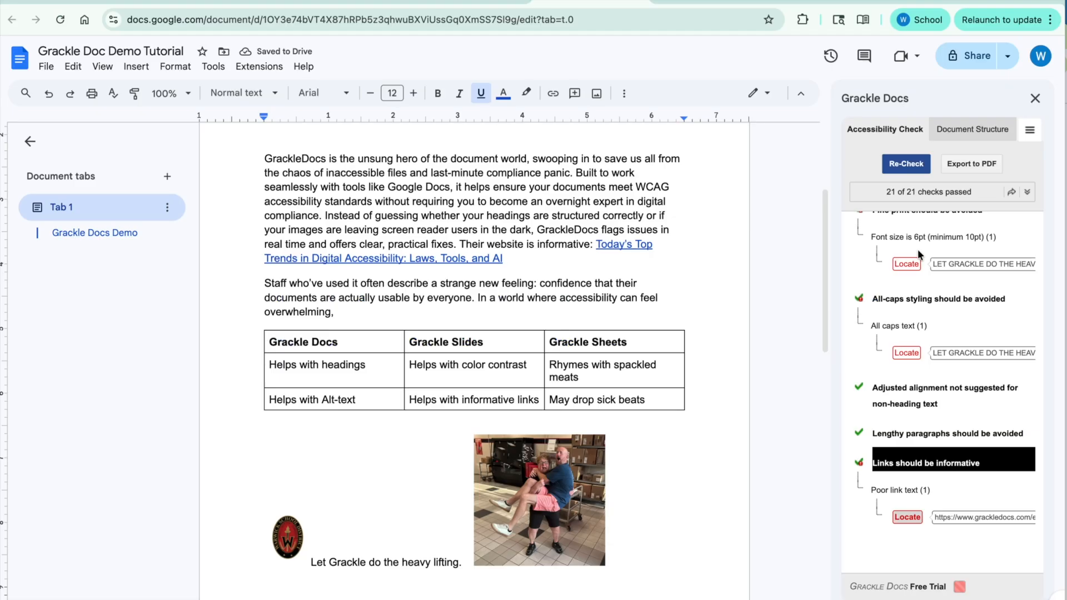
# Re-run the Grackle accessibility check and review the updated results from the content section back up to the document section
pyautogui.click(913, 166)
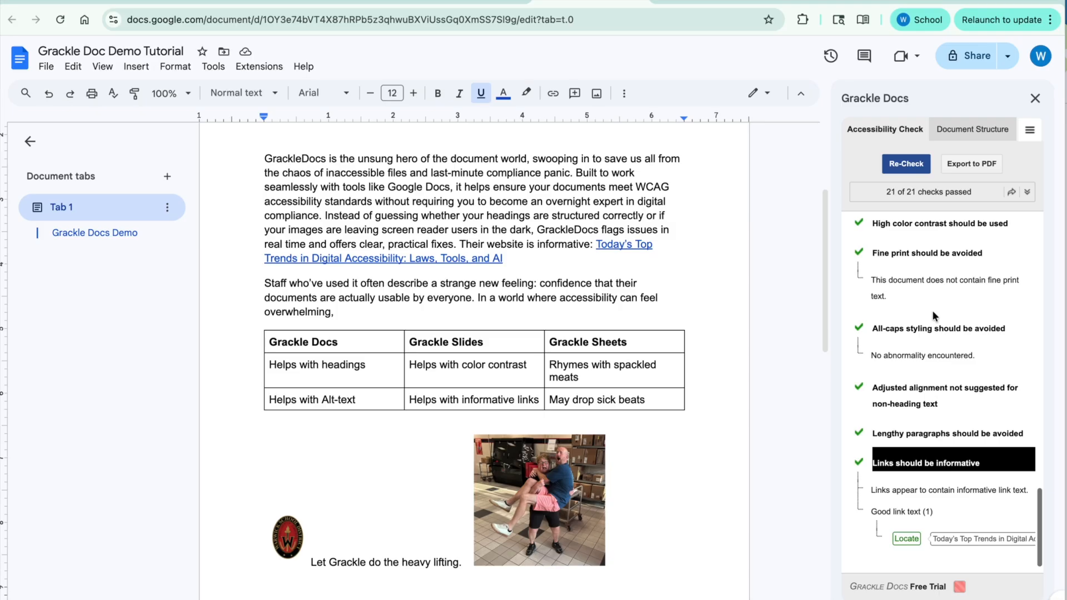
pyautogui.scroll(15, 882, 423)
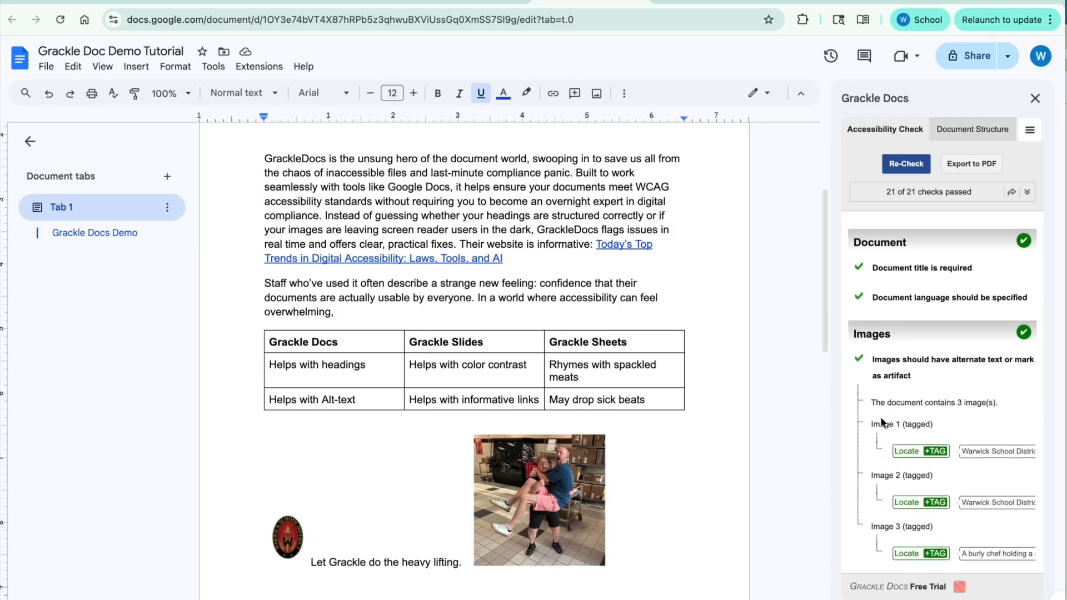
pyautogui.scroll(3, 674, 468)
# Review the corrected document's logo, heading, paragraphs, link, table and photo alongside the image and heading check results
pyautogui.scroll(1, 674, 468)
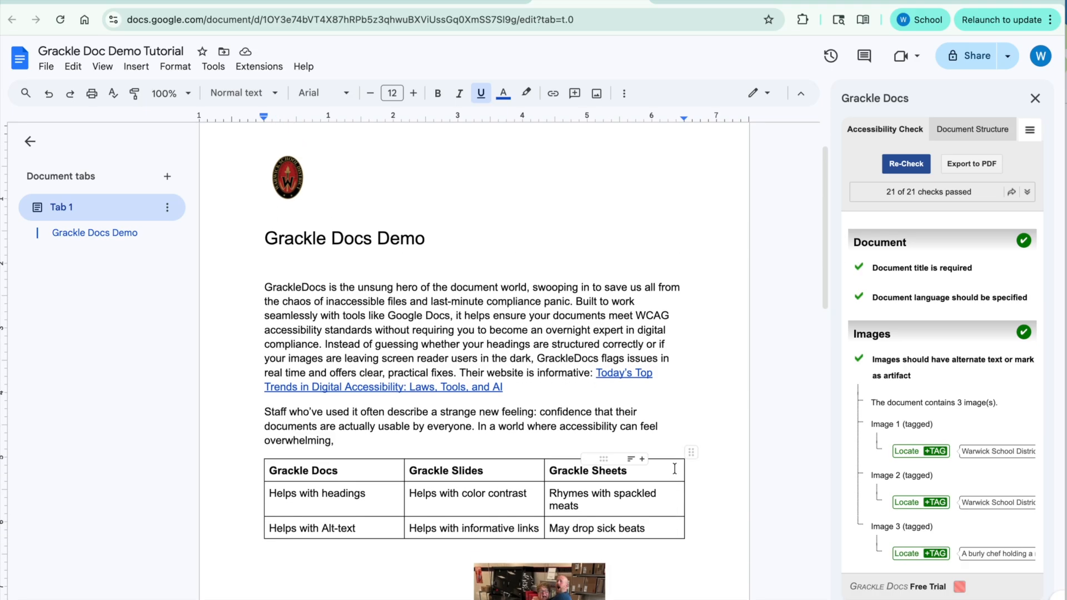
pyautogui.scroll(1, 674, 468)
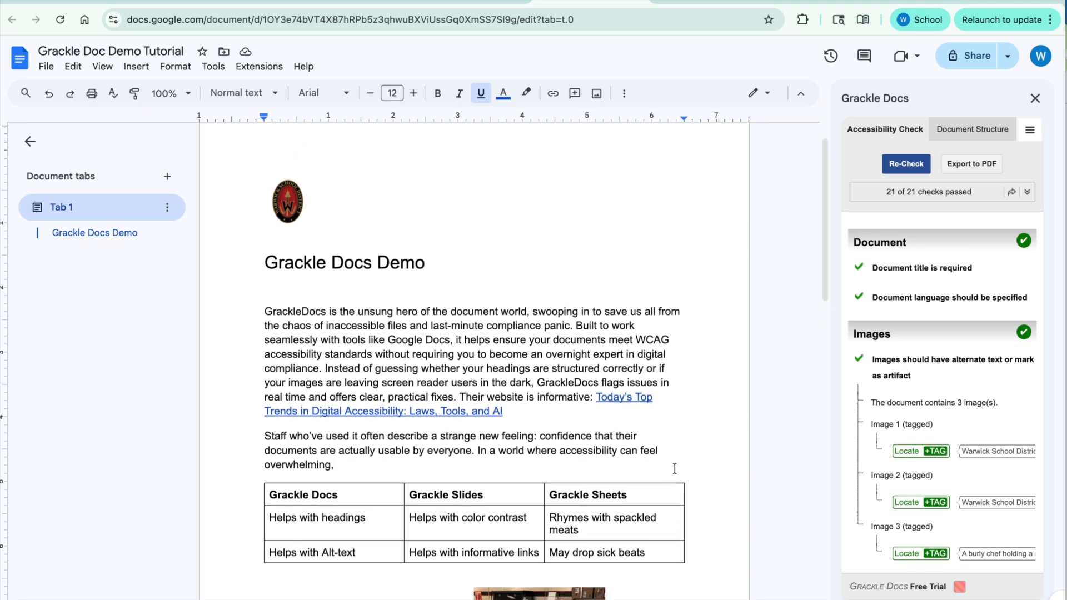
pyautogui.click(366, 257)
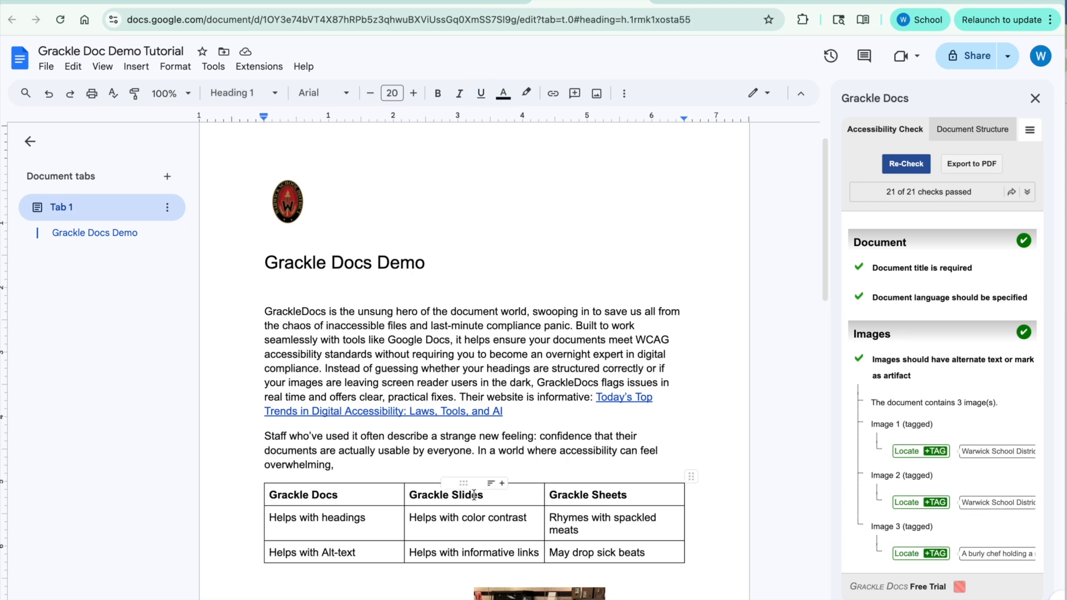
pyautogui.click(447, 517)
pyautogui.scroll(-2, 447, 517)
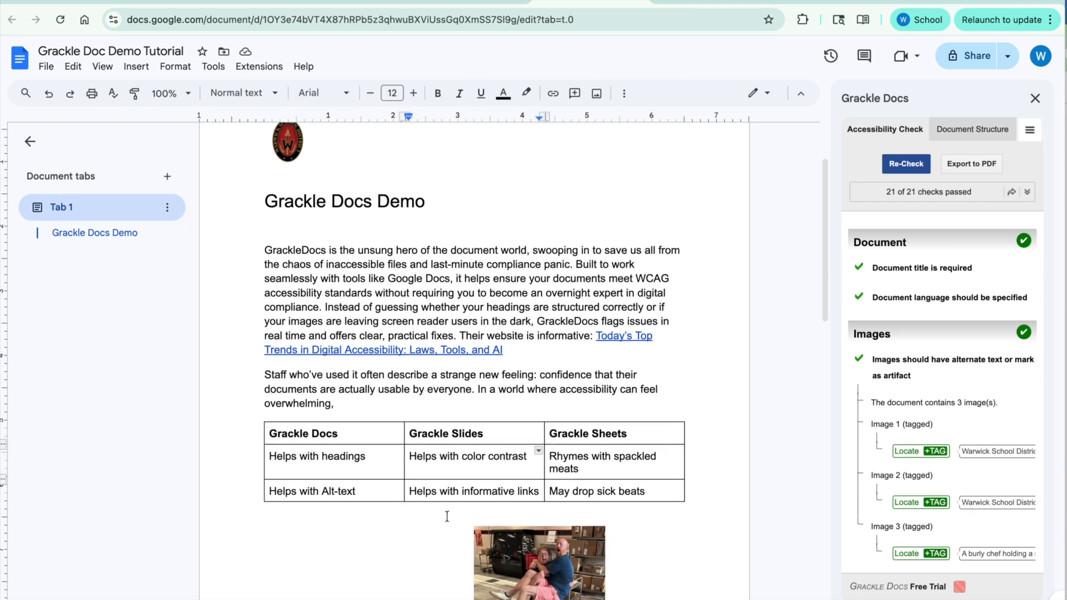
pyautogui.scroll(-2, 516, 369)
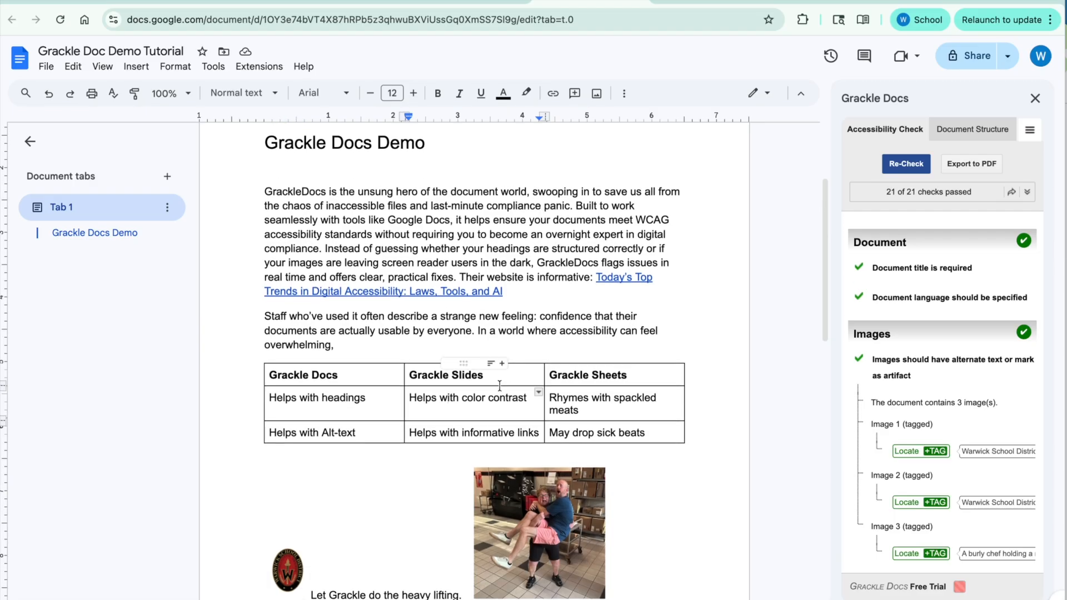
pyautogui.scroll(-1, 503, 321)
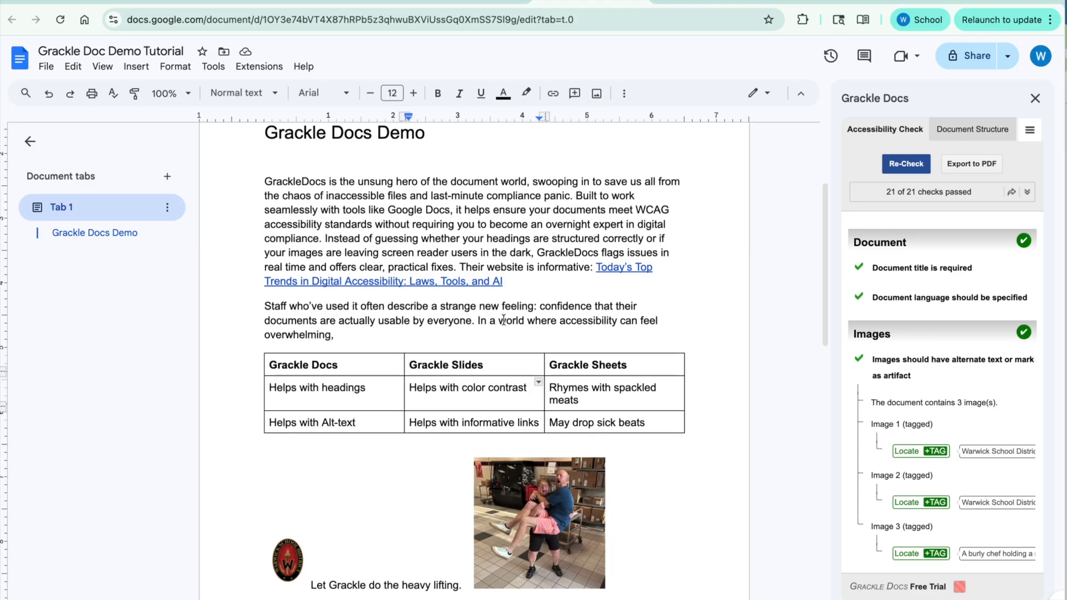
pyautogui.scroll(2, 503, 321)
pyautogui.scroll(3, 503, 320)
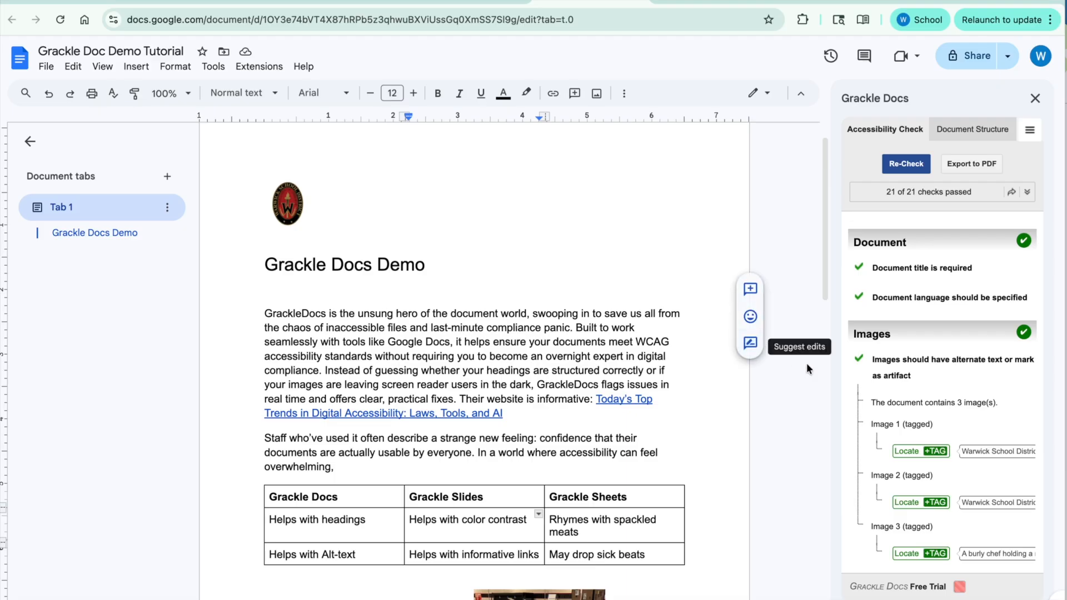
pyautogui.scroll(-3, 936, 433)
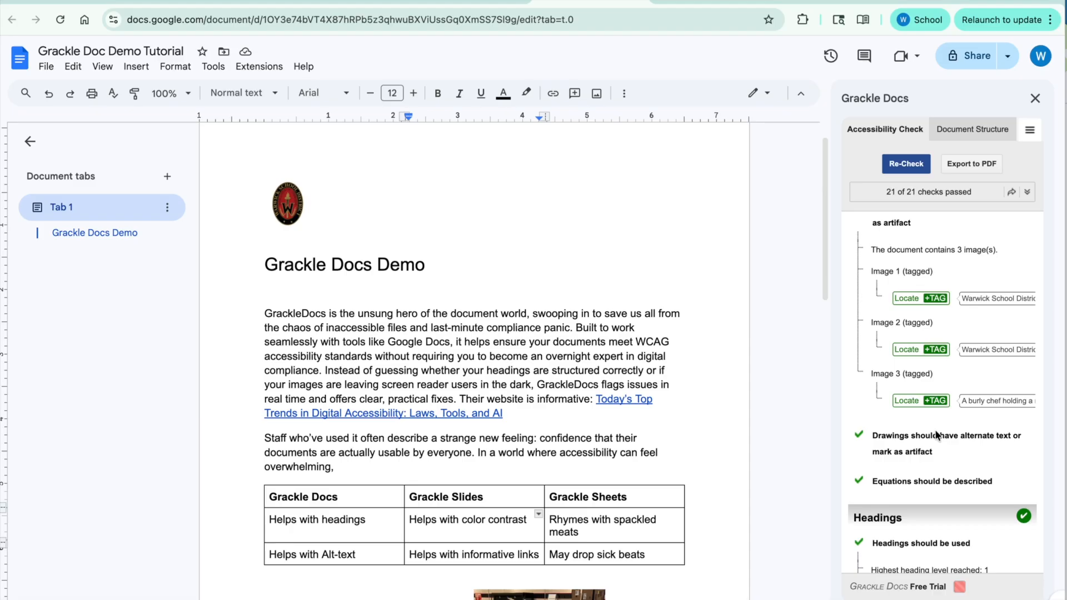
pyautogui.scroll(3, 931, 413)
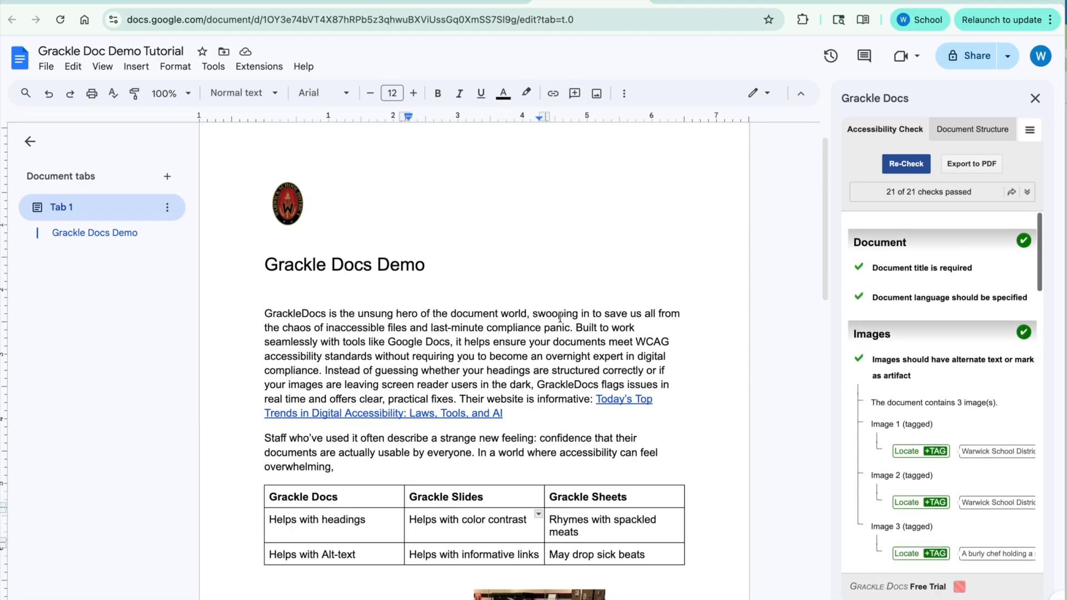